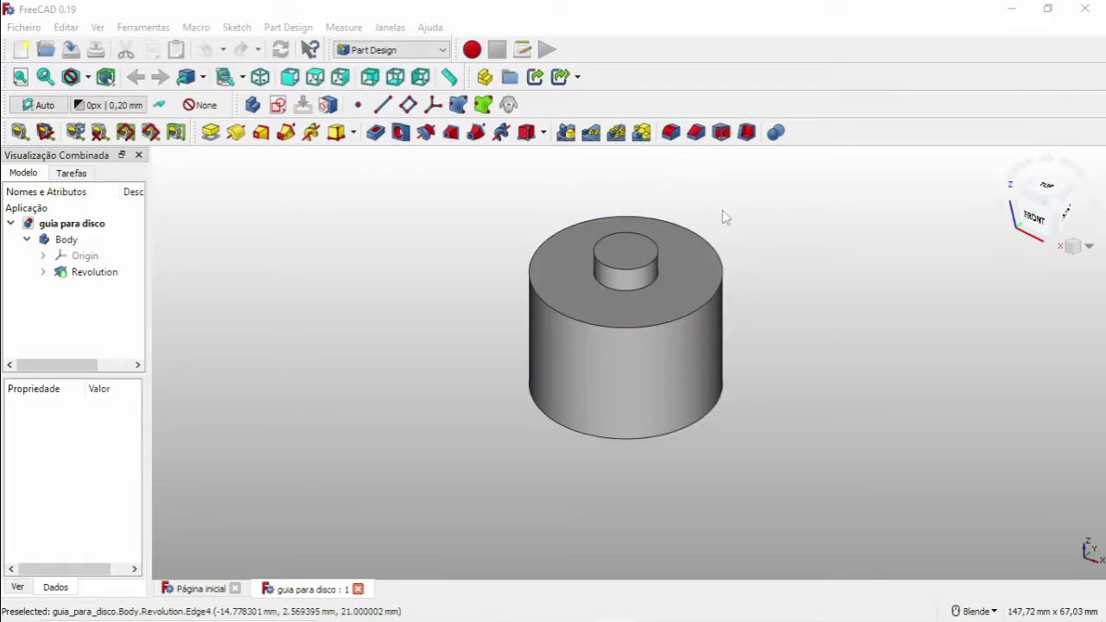
Zoom out and pan the revolved part out of view, and bring it back by fitting all content to the screen
{"action": "scroll", "coordinate": [722, 218], "scroll_direction": "up", "scroll_amount": 2}
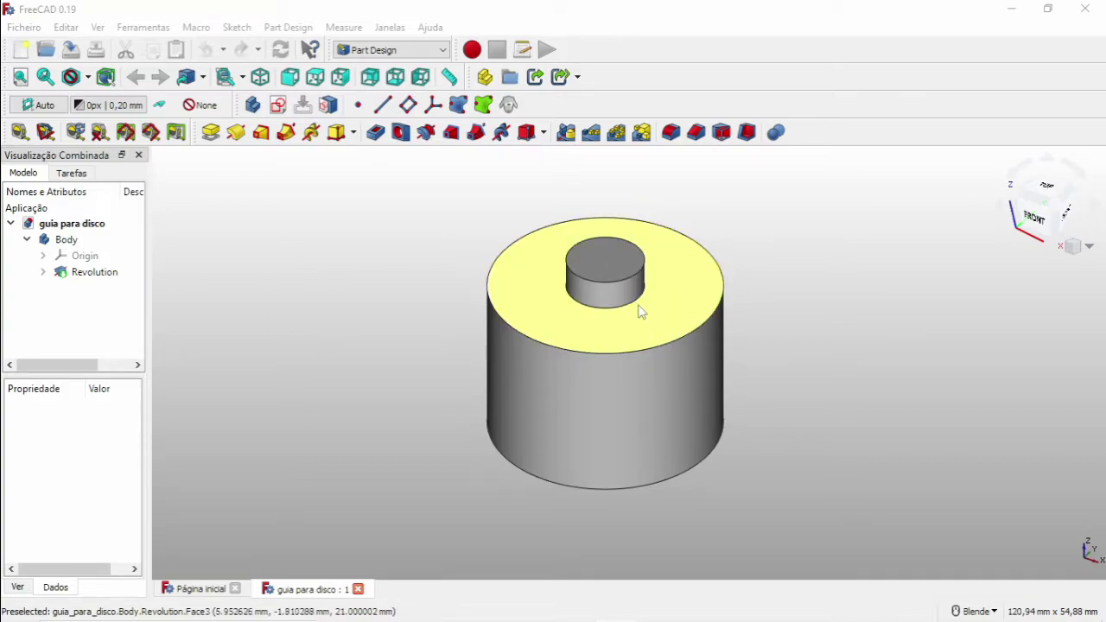
{"action": "scroll", "coordinate": [638, 309], "scroll_direction": "down", "scroll_amount": 5}
{"action": "scroll", "coordinate": [639, 302], "scroll_direction": "down", "scroll_amount": 5}
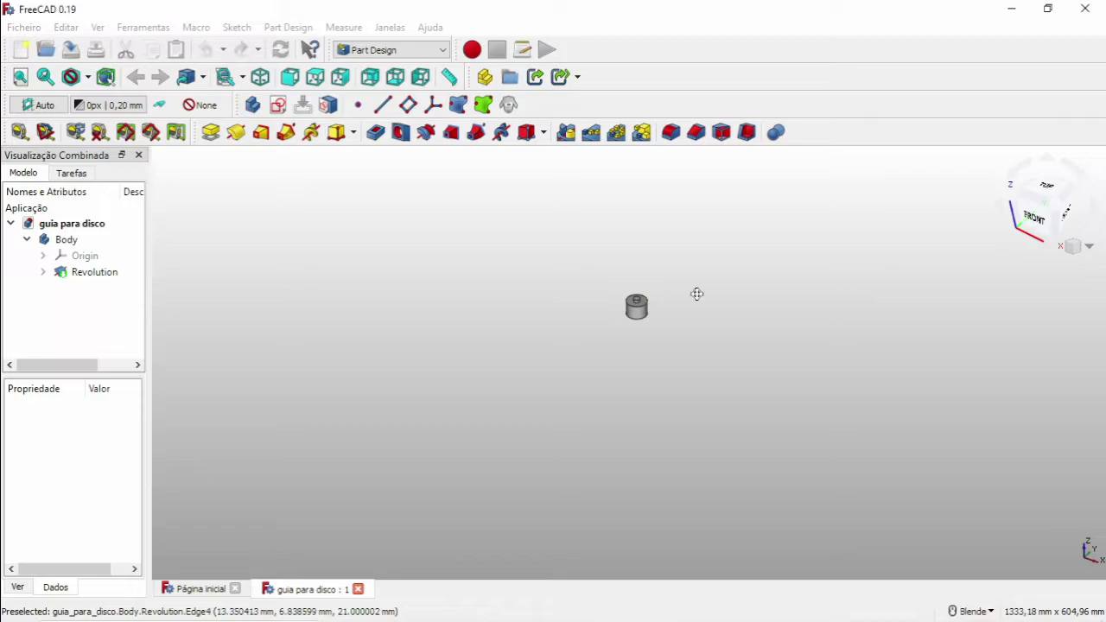
{"action": "middle_click_drag", "start_coordinate": [697, 294], "coordinate": [526, 264], "text": "shift"}
{"action": "middle_click_drag", "start_coordinate": [623, 295], "coordinate": [280, 365], "text": "shift"}
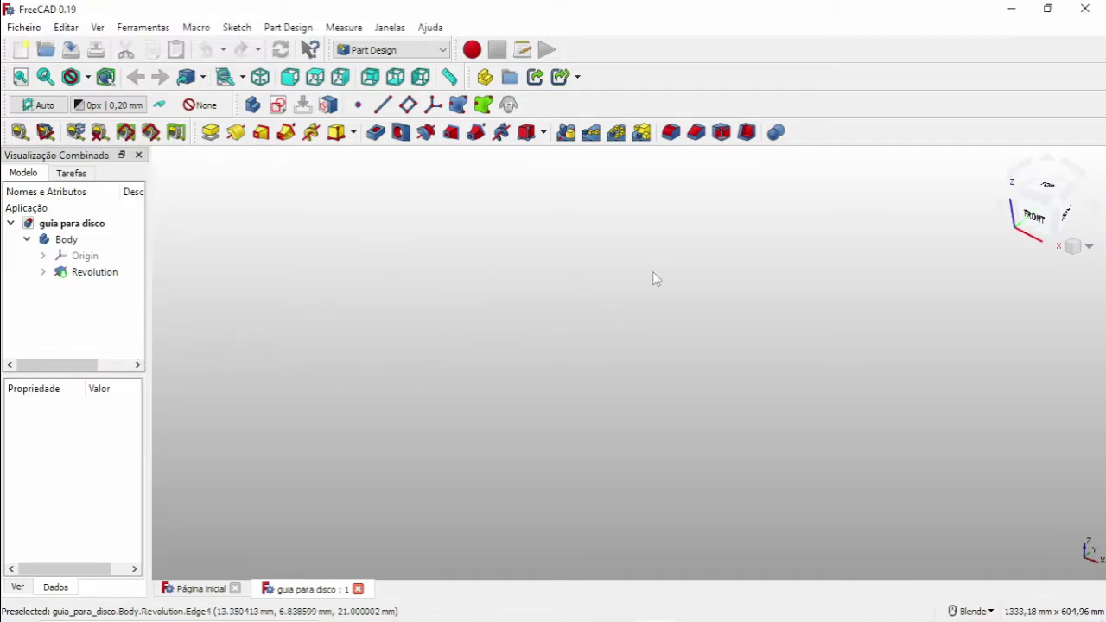
{"action": "scroll", "coordinate": [448, 251], "scroll_direction": "down", "scroll_amount": 5}
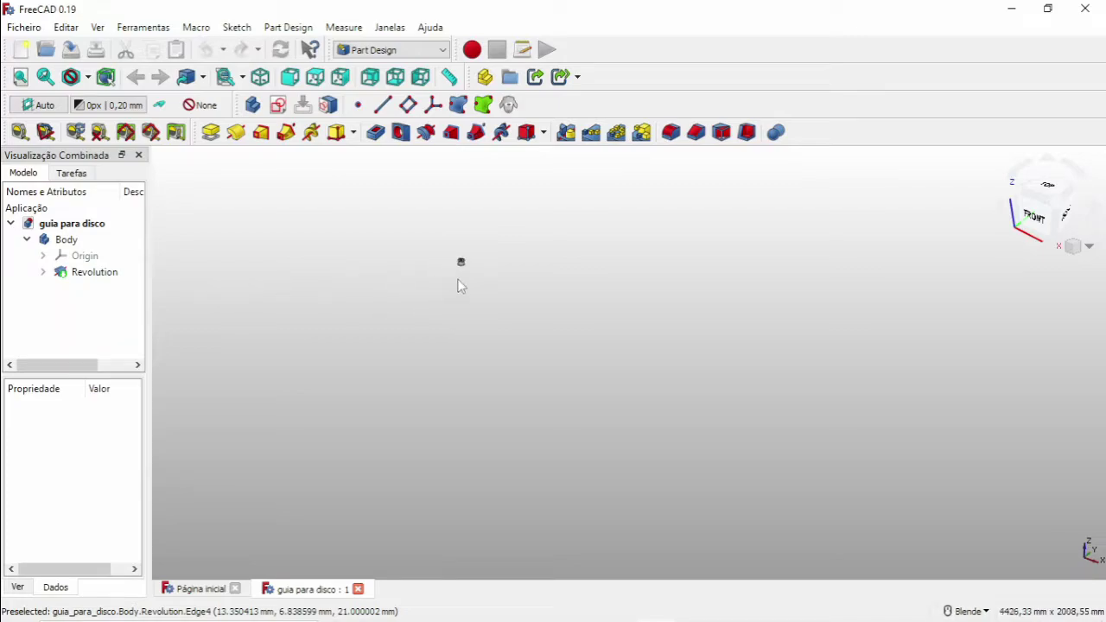
{"action": "scroll", "coordinate": [465, 253], "scroll_direction": "up", "scroll_amount": 5}
{"action": "scroll", "coordinate": [471, 285], "scroll_direction": "down", "scroll_amount": 8}
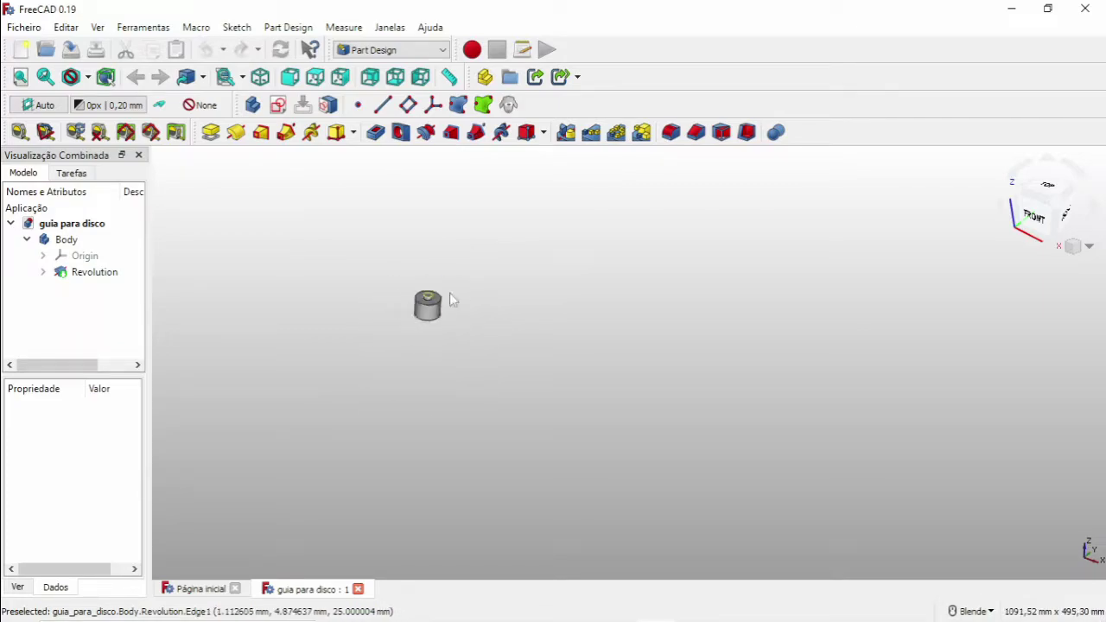
{"action": "middle_click_drag", "start_coordinate": [559, 303], "coordinate": [260, 238], "text": "shift"}
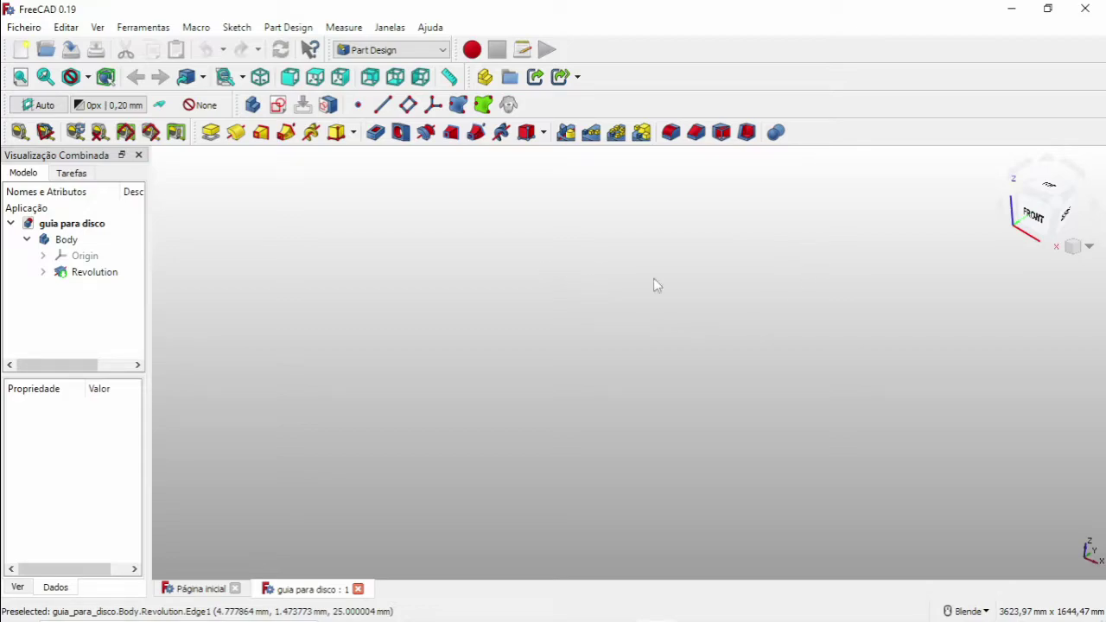
{"action": "scroll", "coordinate": [439, 318], "scroll_direction": "down", "scroll_amount": 5}
{"action": "scroll", "coordinate": [299, 323], "scroll_direction": "up", "scroll_amount": 6}
{"action": "scroll", "coordinate": [347, 325], "scroll_direction": "up", "scroll_amount": 5}
{"action": "middle_click_drag", "start_coordinate": [697, 276], "coordinate": [488, 291]}
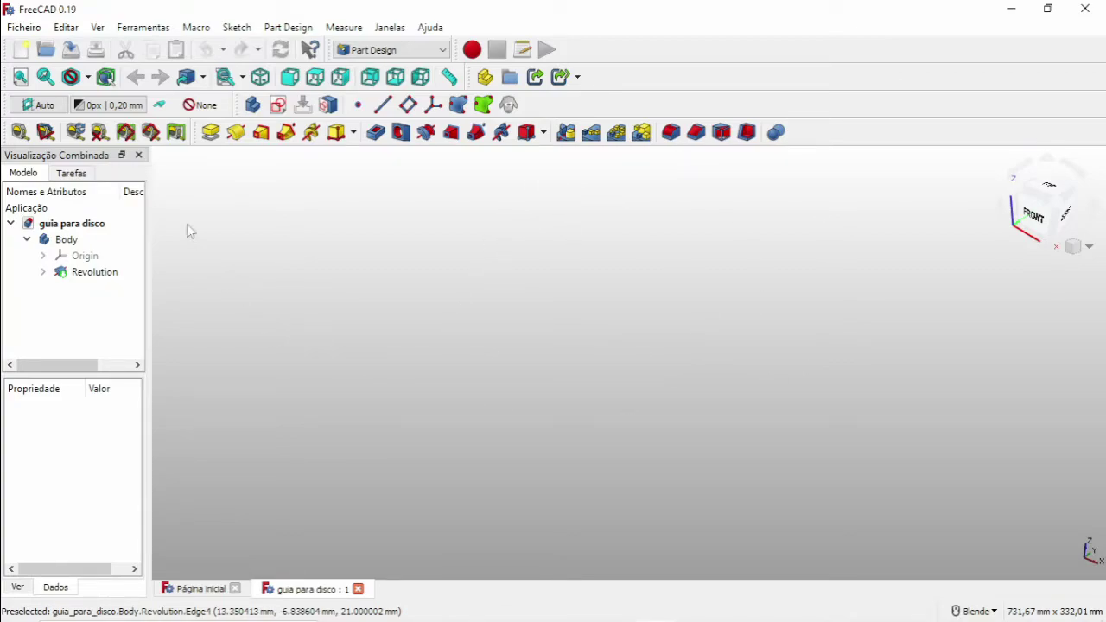
{"action": "left_click", "coordinate": [20, 82]}
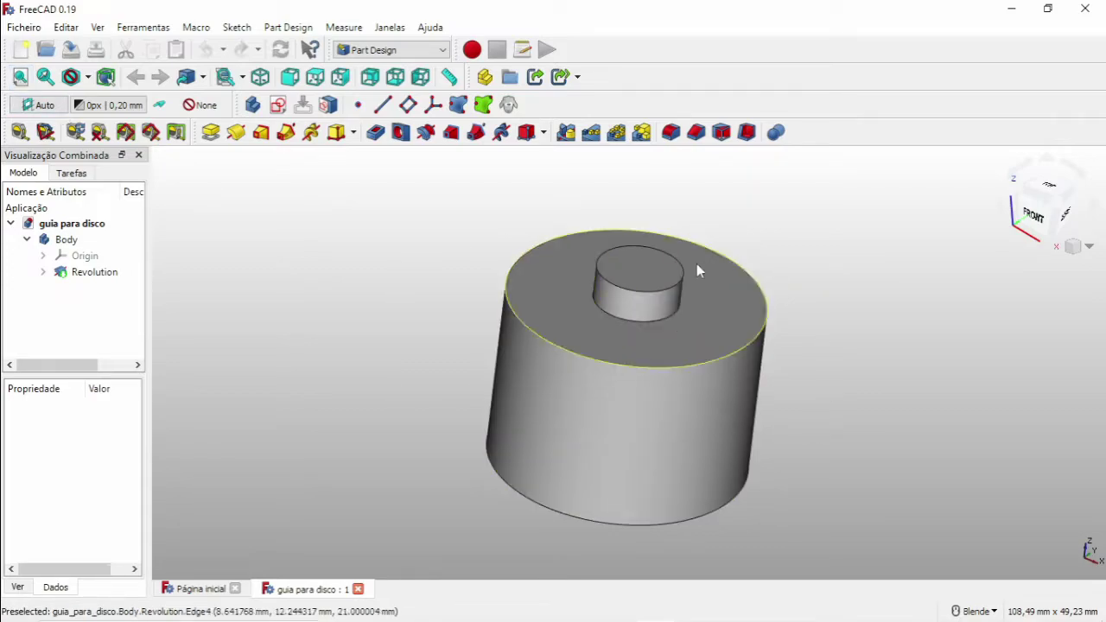
Repeat fitting all content to the screen twice, each time after shrinking the part and panning it away
{"action": "scroll", "coordinate": [459, 336], "scroll_direction": "down", "scroll_amount": 6}
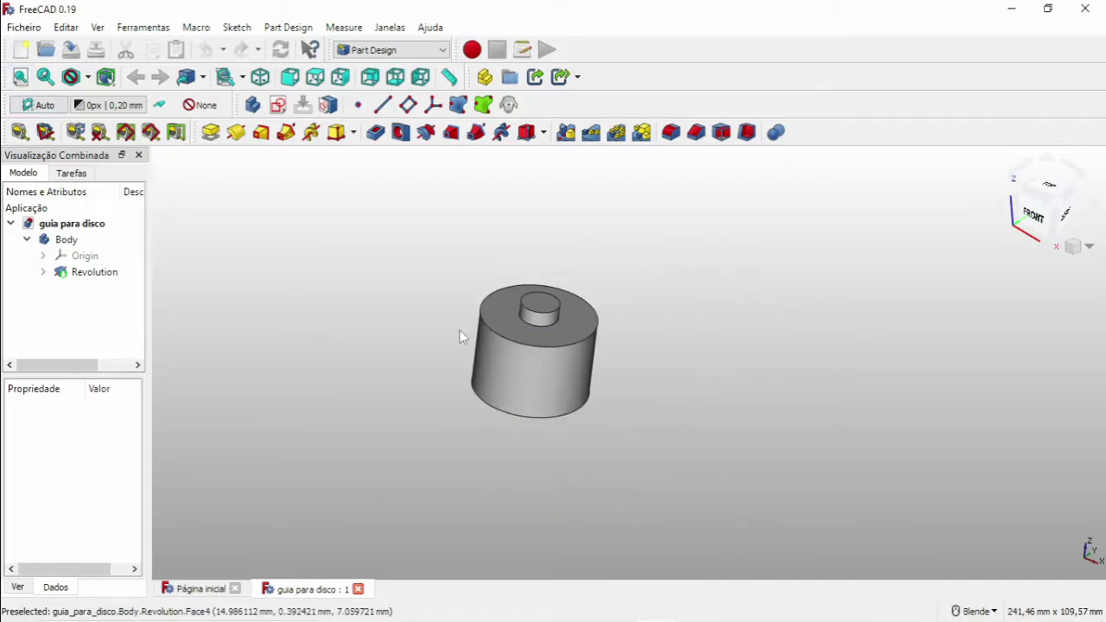
{"action": "scroll", "coordinate": [455, 351], "scroll_direction": "up", "scroll_amount": 5}
{"action": "scroll", "coordinate": [462, 347], "scroll_direction": "down", "scroll_amount": 4}
{"action": "middle_click_drag", "start_coordinate": [467, 344], "coordinate": [506, 387], "text": "shift"}
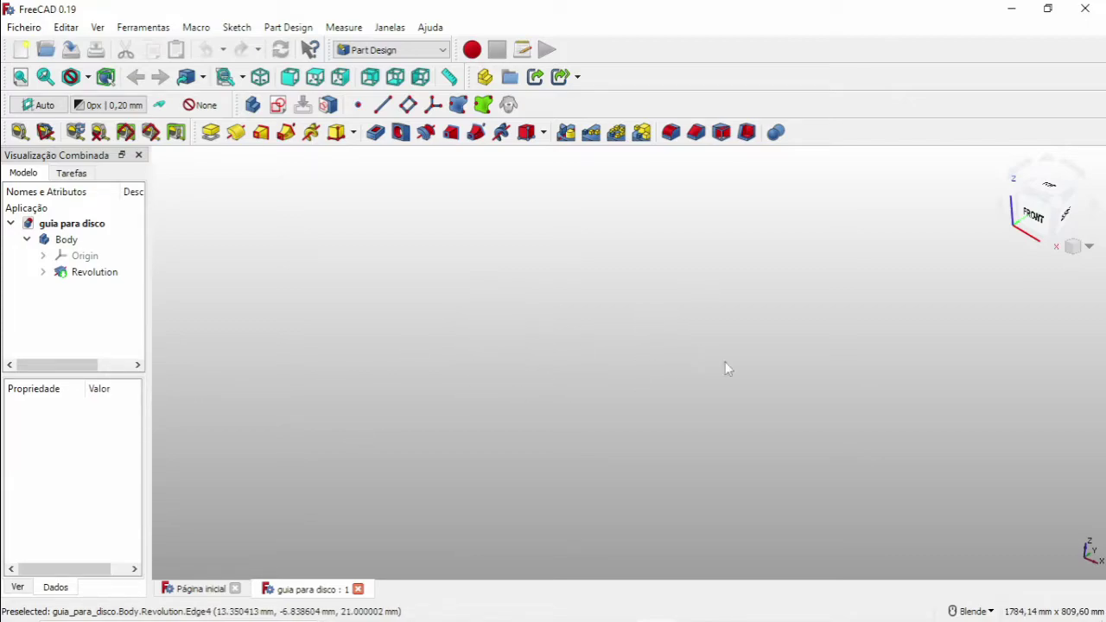
{"action": "middle_click_drag", "start_coordinate": [776, 374], "coordinate": [607, 304], "text": "shift"}
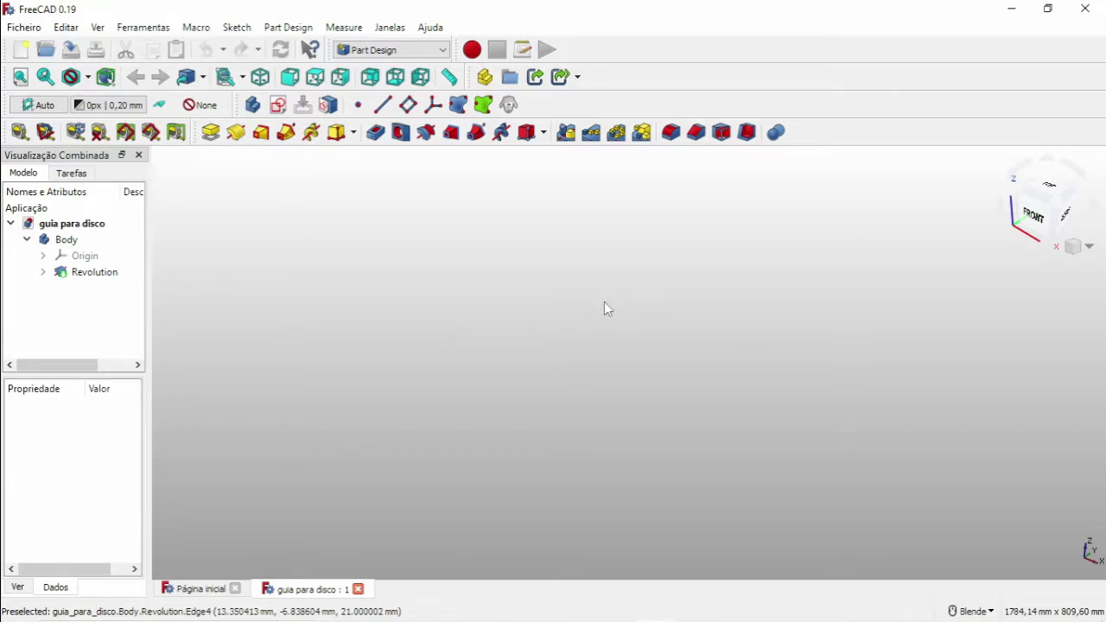
{"action": "left_click", "coordinate": [20, 77]}
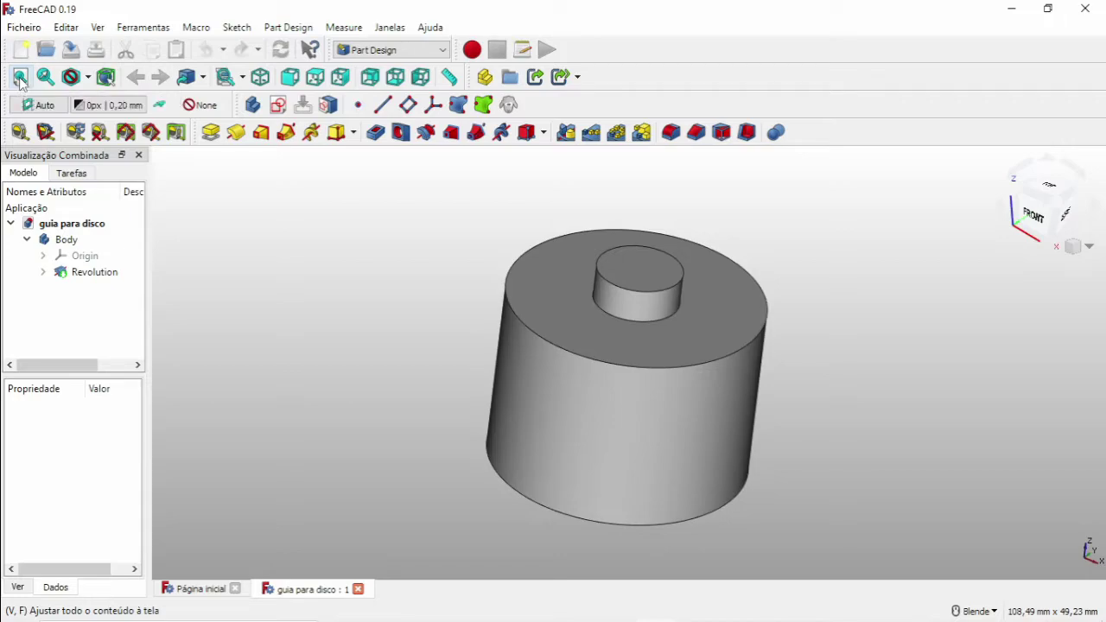
{"action": "scroll", "coordinate": [790, 362], "scroll_direction": "down", "scroll_amount": 10}
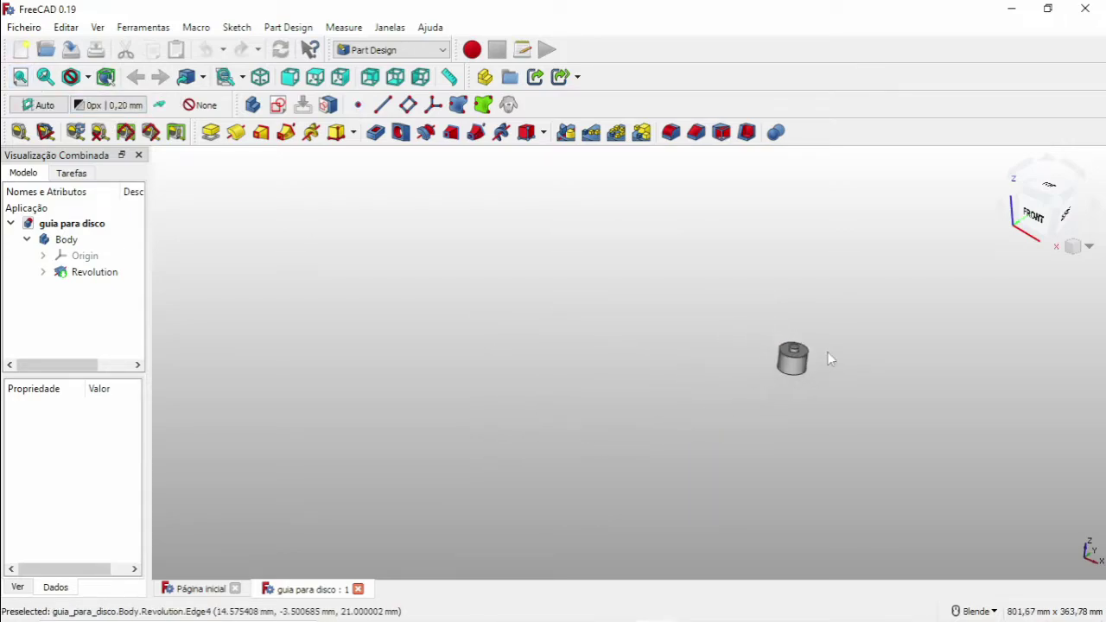
{"action": "middle_click_drag", "start_coordinate": [854, 323], "coordinate": [595, 249], "text": "shift"}
{"action": "left_click", "coordinate": [21, 77]}
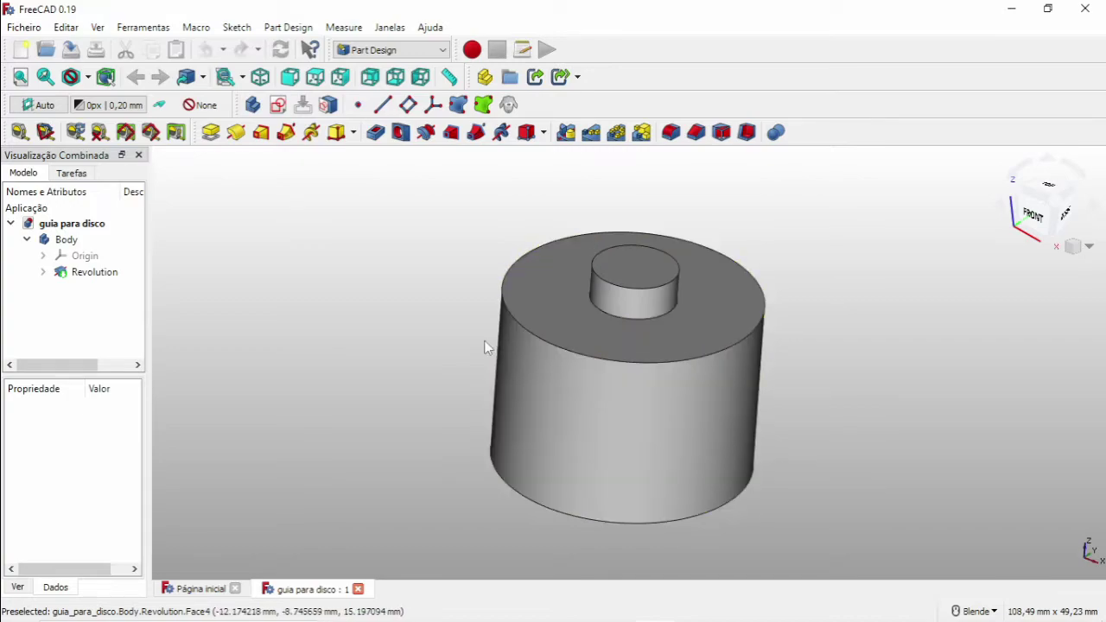
Shift the part around until it is off screen, and restore it with the fit-all view
{"action": "scroll", "coordinate": [476, 337], "scroll_direction": "down", "scroll_amount": 6}
{"action": "scroll", "coordinate": [501, 373], "scroll_direction": "up", "scroll_amount": 5}
{"action": "scroll", "coordinate": [509, 316], "scroll_direction": "down", "scroll_amount": 4}
{"action": "middle_click_drag", "start_coordinate": [521, 286], "coordinate": [470, 348], "text": "shift"}
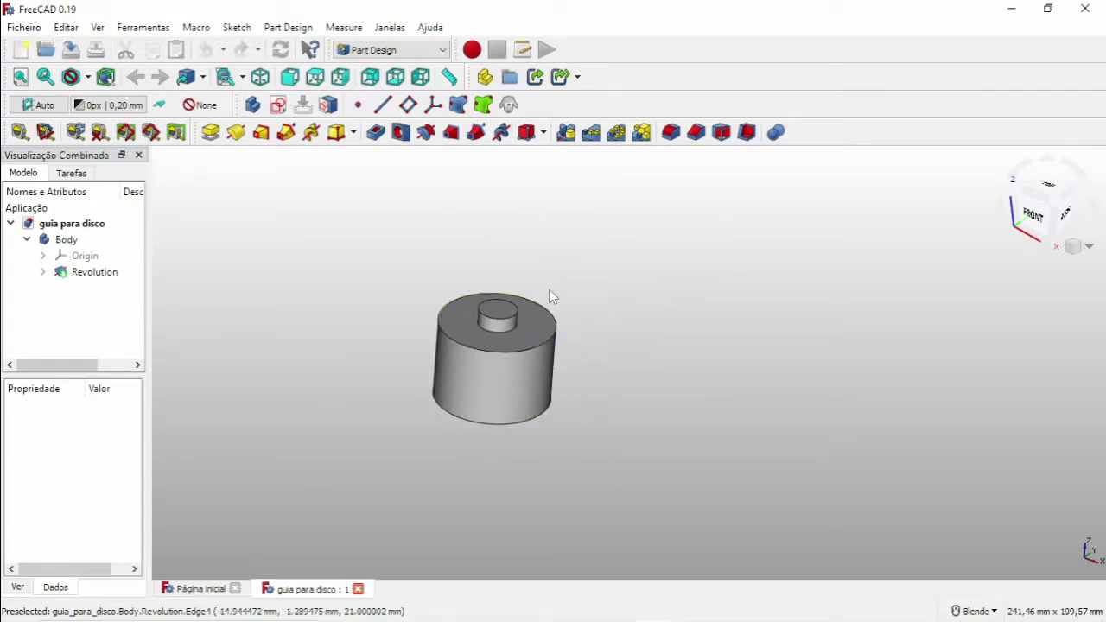
{"action": "middle_click_drag", "start_coordinate": [553, 297], "coordinate": [704, 333], "text": "shift"}
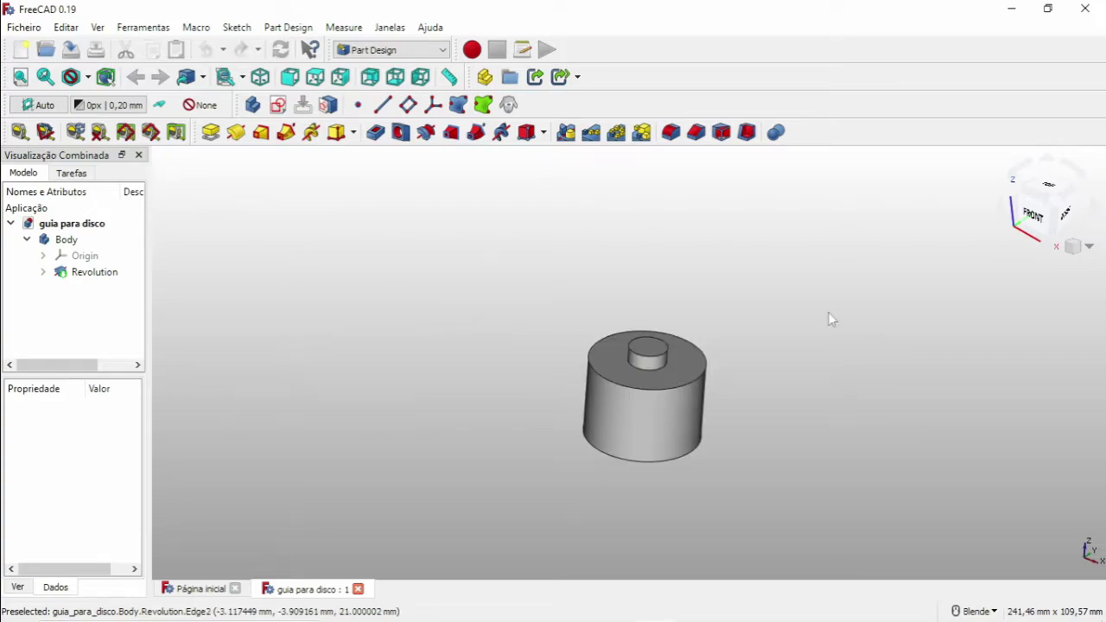
{"action": "middle_click_drag", "start_coordinate": [685, 387], "coordinate": [349, 372], "text": "shift"}
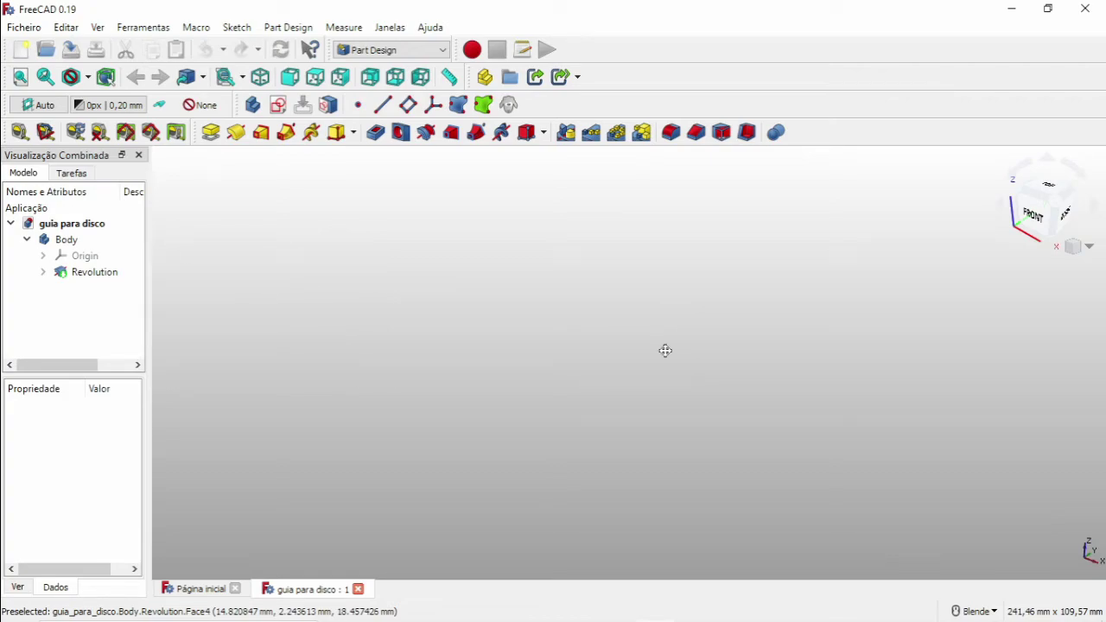
{"action": "left_click", "coordinate": [21, 76]}
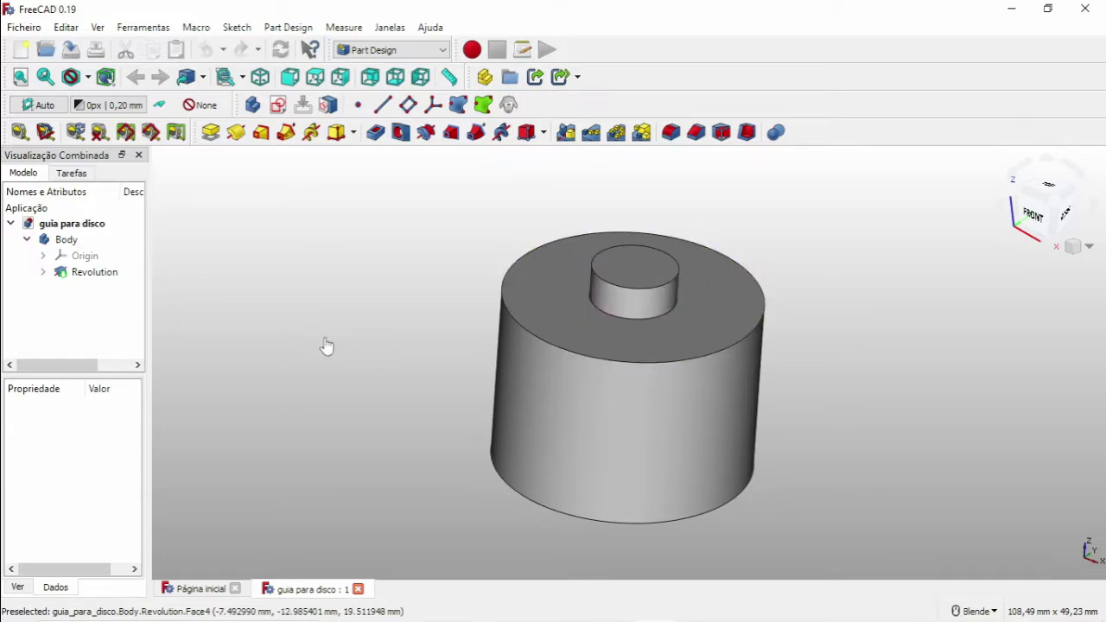
Select the ring-shaped upper face of the cylinder, fit the view to that selection, and clear the selection
{"action": "scroll", "coordinate": [687, 227], "scroll_direction": "down", "scroll_amount": 3}
{"action": "middle_click_drag", "start_coordinate": [697, 282], "coordinate": [474, 307], "text": "shift"}
{"action": "left_click", "coordinate": [283, 252]}
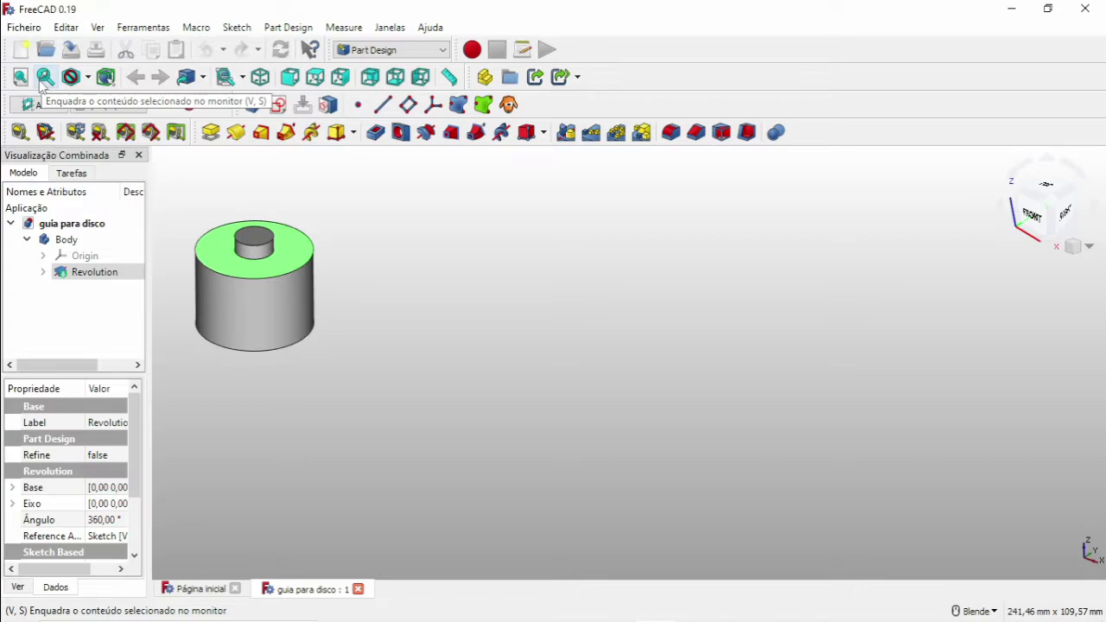
{"action": "left_click", "coordinate": [41, 80]}
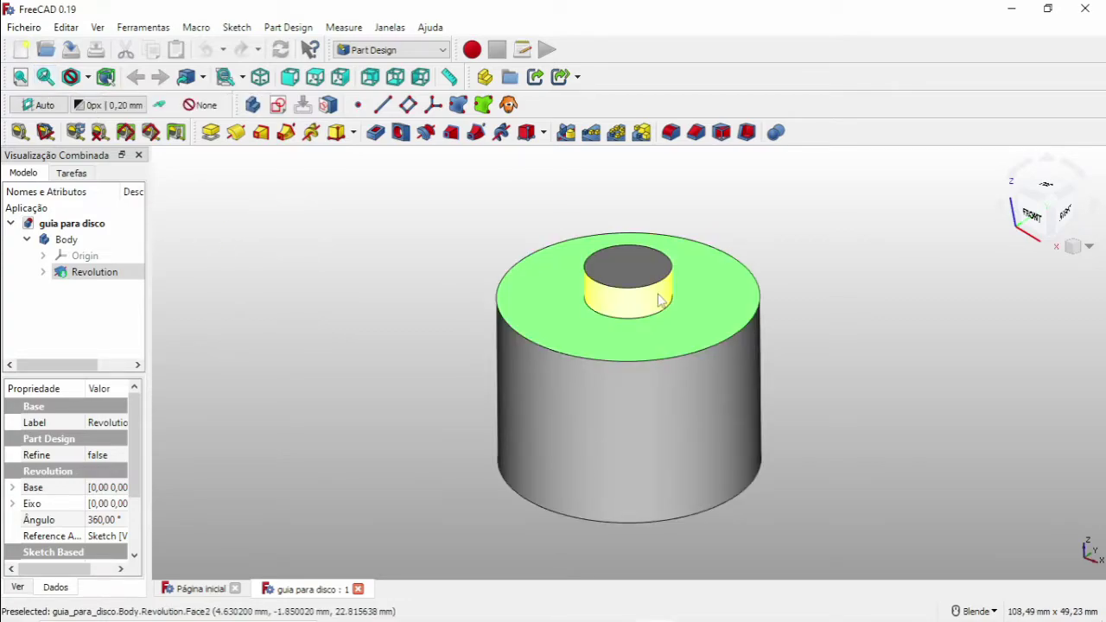
{"action": "left_click", "coordinate": [479, 216]}
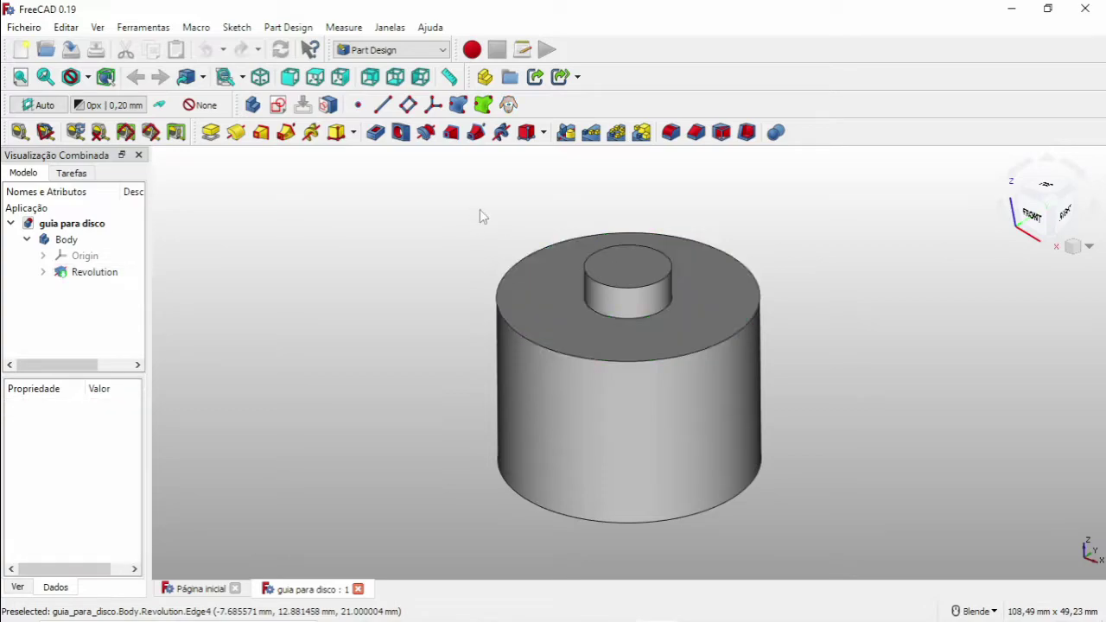
Select the large outer cylindrical face, fit the view to the selection, and deselect it
{"action": "scroll", "coordinate": [835, 255], "scroll_direction": "down", "scroll_amount": 5}
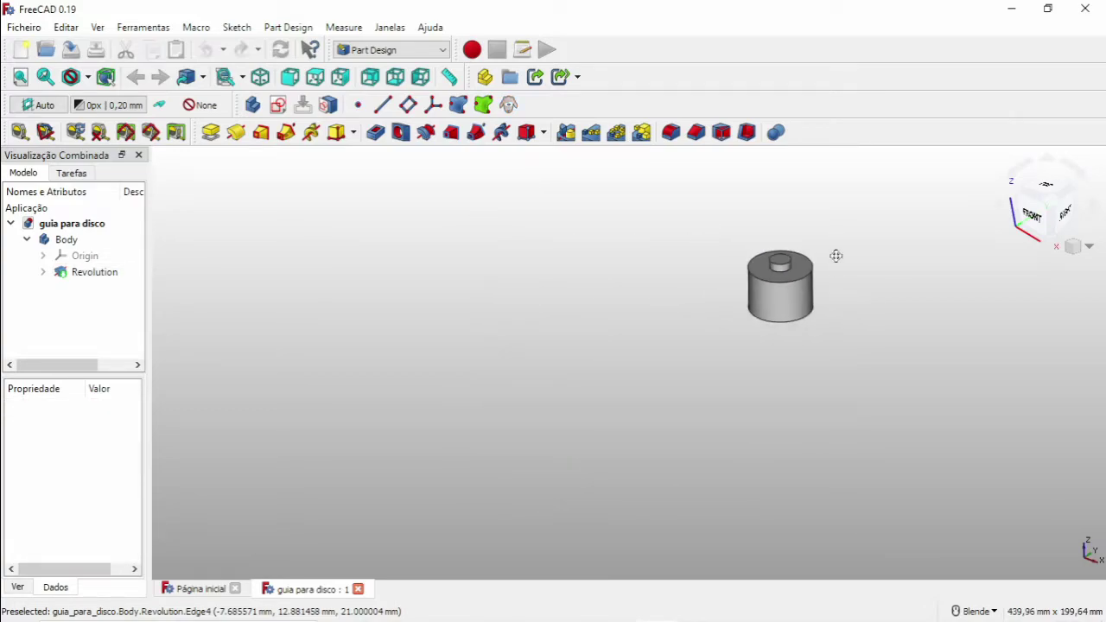
{"action": "middle_click_drag", "start_coordinate": [835, 254], "coordinate": [854, 173], "text": "shift"}
{"action": "left_click", "coordinate": [802, 216]}
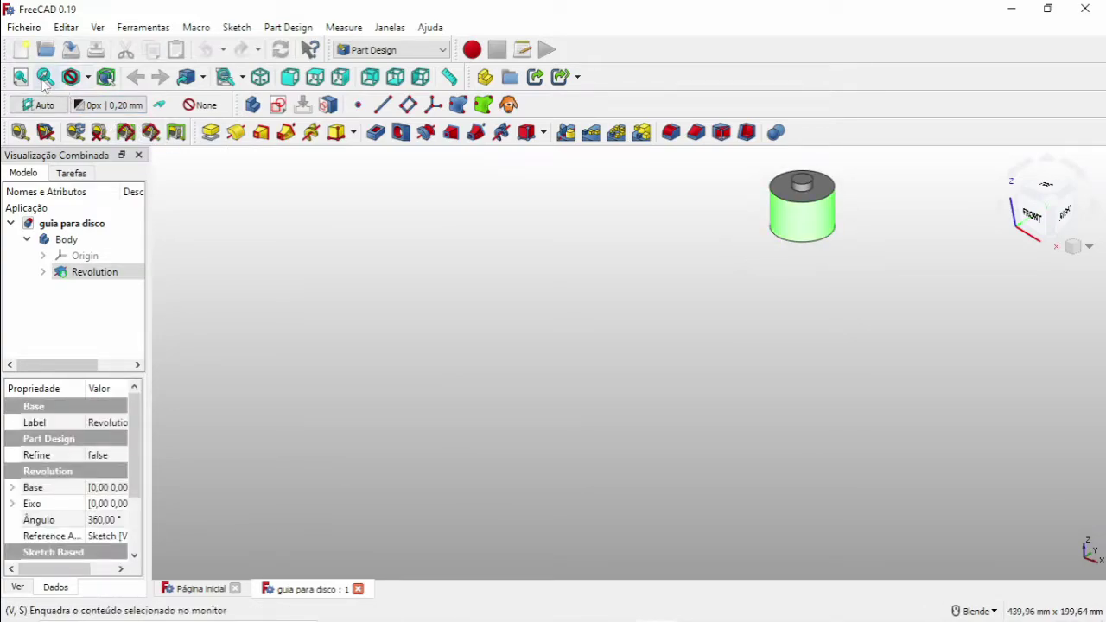
{"action": "left_click", "coordinate": [45, 77]}
{"action": "left_click", "coordinate": [365, 382]}
Display the part in the Points (Pontos) draw style
{"action": "scroll", "coordinate": [390, 377], "scroll_direction": "down", "scroll_amount": 5}
{"action": "middle_click_drag", "start_coordinate": [390, 378], "coordinate": [516, 288], "text": "shift"}
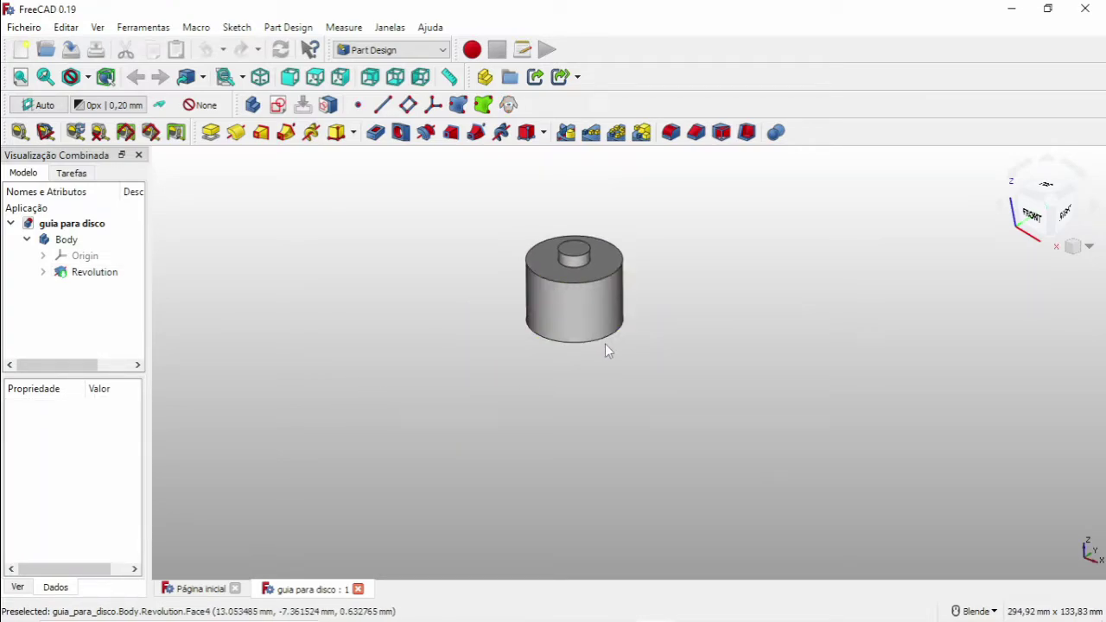
{"action": "scroll", "coordinate": [597, 320], "scroll_direction": "up", "scroll_amount": 5}
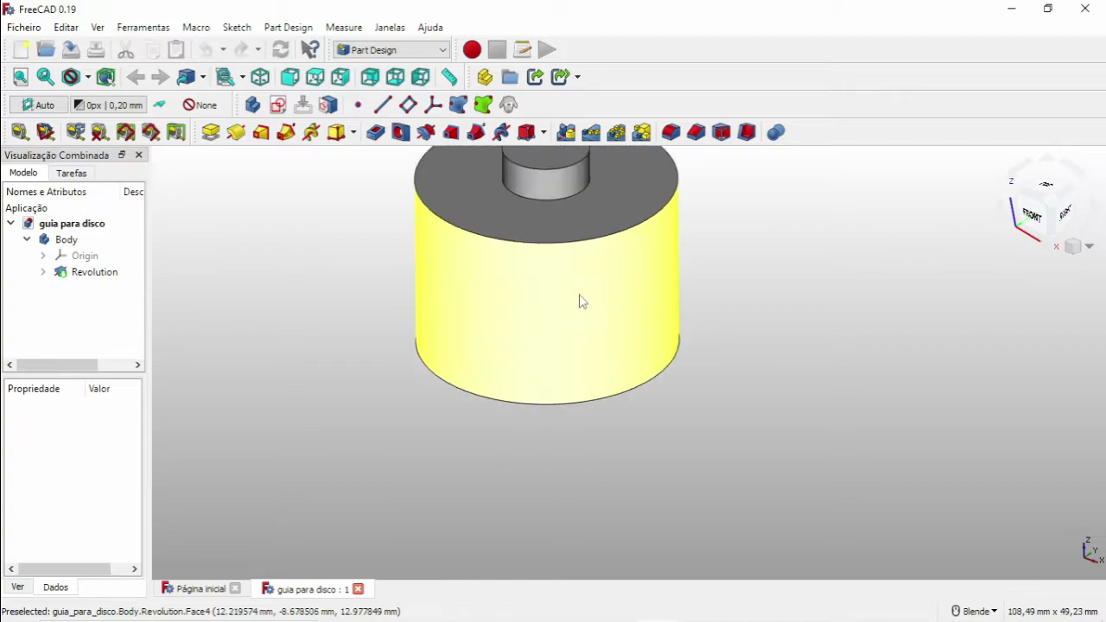
{"action": "middle_click_drag", "start_coordinate": [619, 310], "coordinate": [632, 368], "text": "shift"}
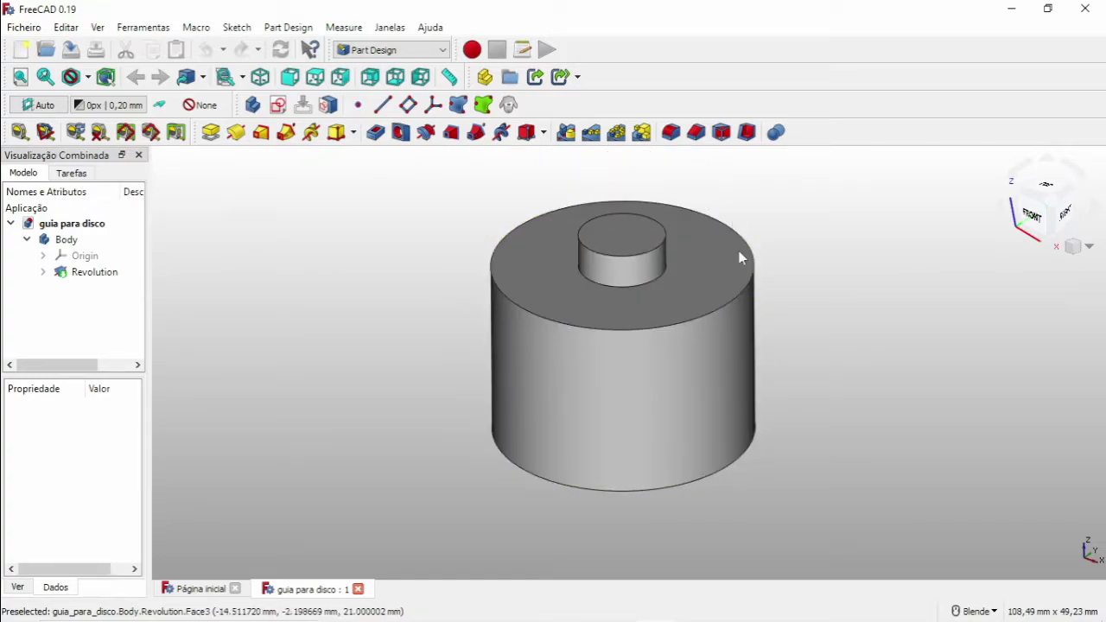
{"action": "scroll", "coordinate": [600, 299], "scroll_direction": "down", "scroll_amount": 4}
{"action": "scroll", "coordinate": [622, 337], "scroll_direction": "up", "scroll_amount": 3}
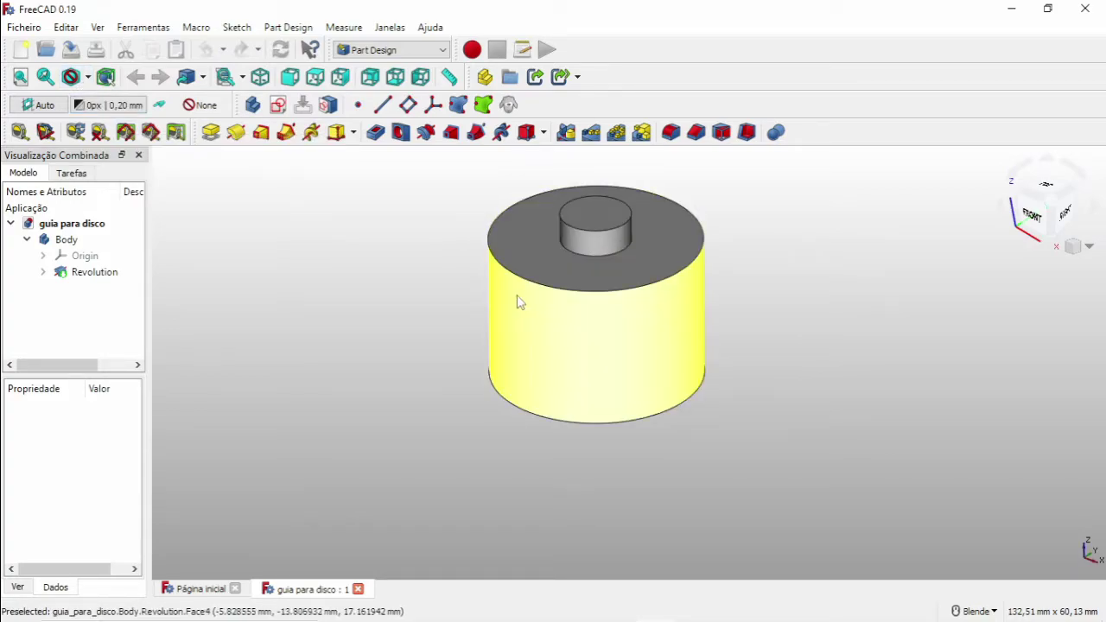
{"action": "middle_click_drag", "start_coordinate": [523, 292], "coordinate": [556, 319], "text": "shift"}
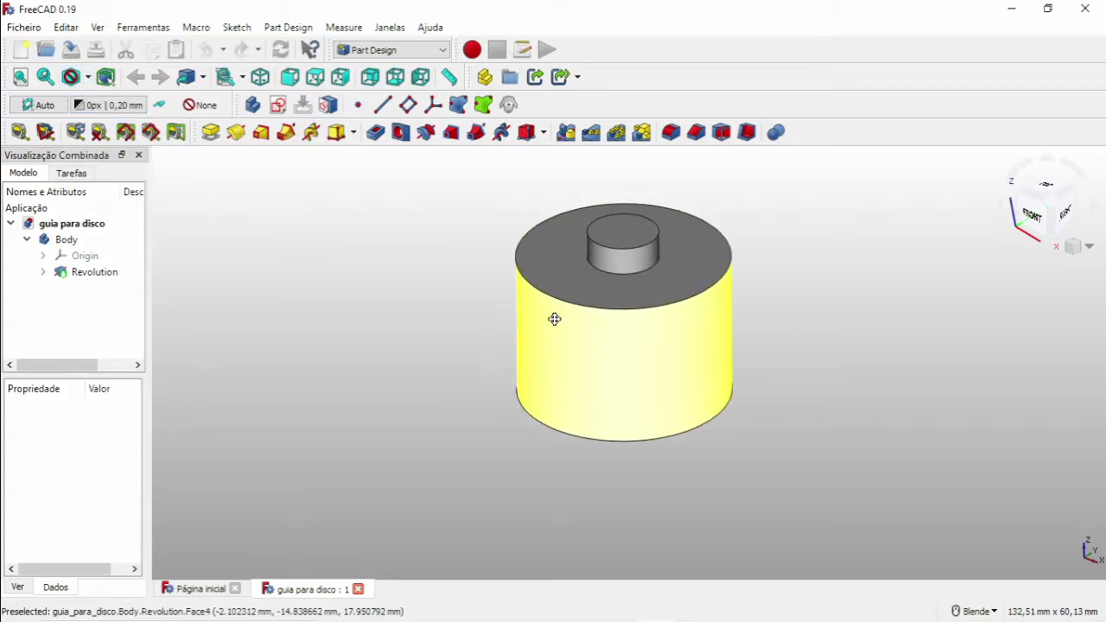
{"action": "left_click", "coordinate": [88, 77]}
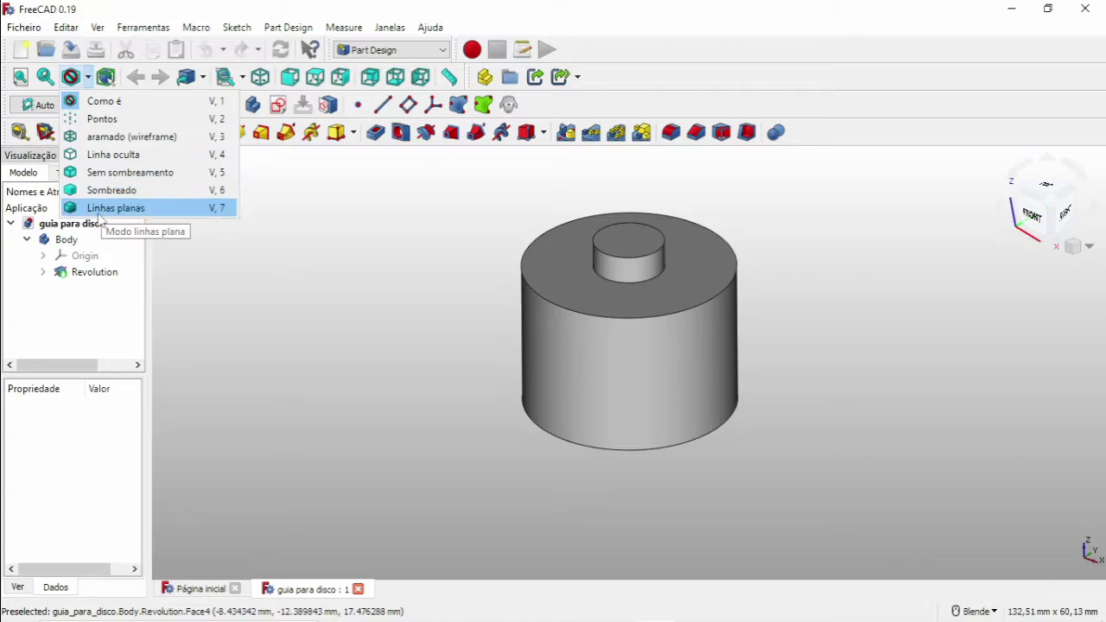
{"action": "left_click", "coordinate": [104, 120]}
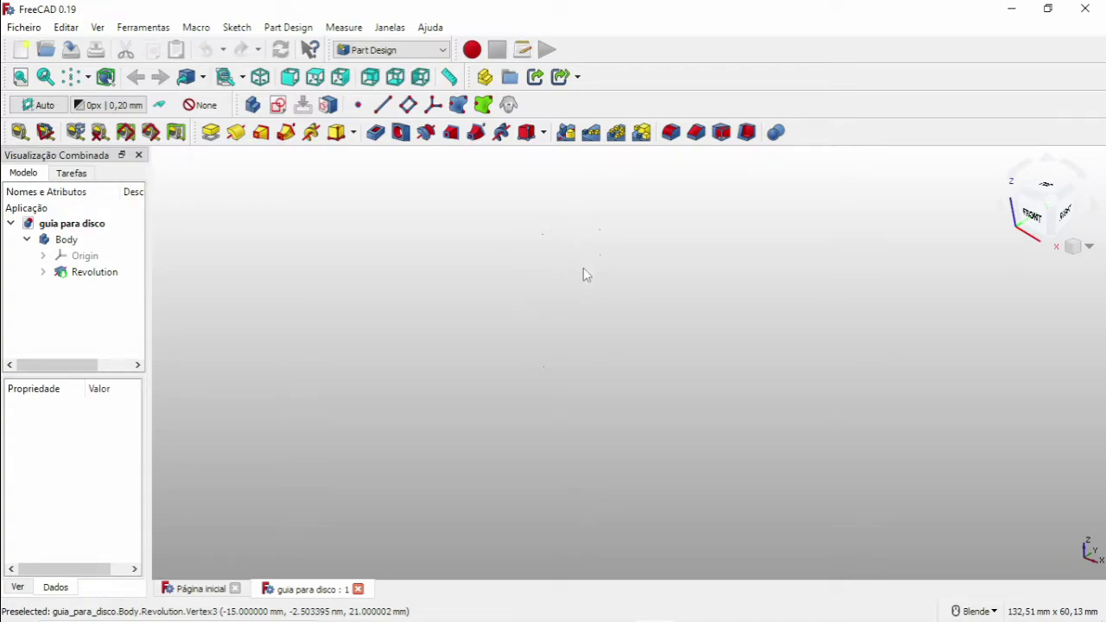
Change the draw style to wireframe (aramado) and examine the part's edges from several angles
{"action": "left_click", "coordinate": [87, 78]}
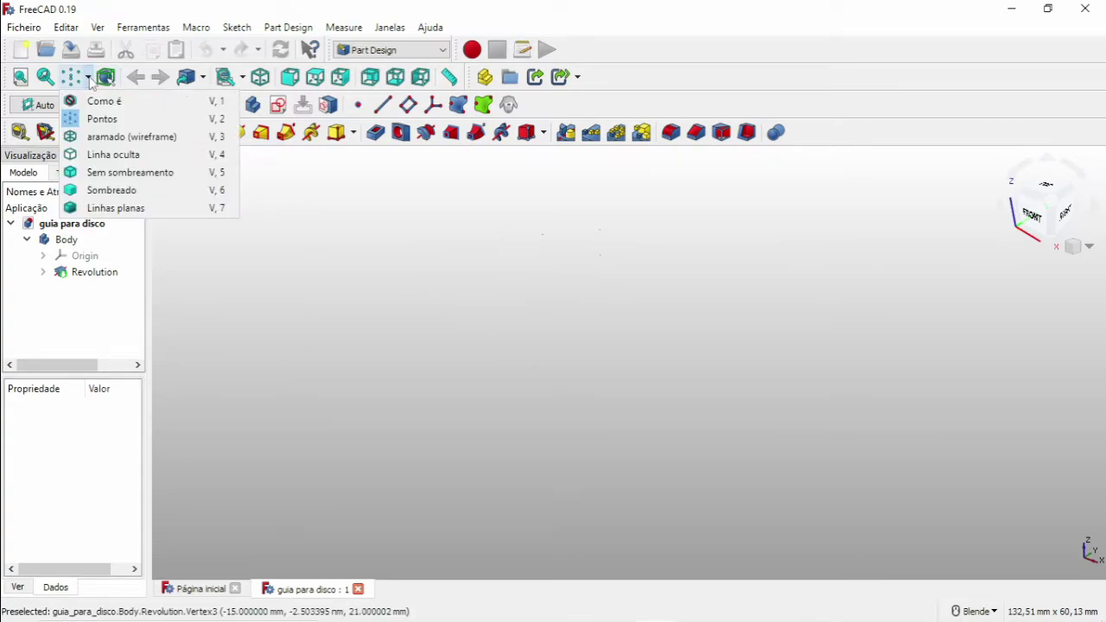
{"action": "left_click", "coordinate": [104, 137]}
{"action": "middle_click_drag", "start_coordinate": [581, 337], "coordinate": [543, 335]}
{"action": "middle_click_drag", "start_coordinate": [620, 325], "coordinate": [740, 335]}
{"action": "middle_click_drag", "start_coordinate": [669, 360], "coordinate": [632, 361]}
{"action": "scroll", "coordinate": [631, 357], "scroll_direction": "down", "scroll_amount": 3}
{"action": "scroll", "coordinate": [647, 302], "scroll_direction": "up", "scroll_amount": 3}
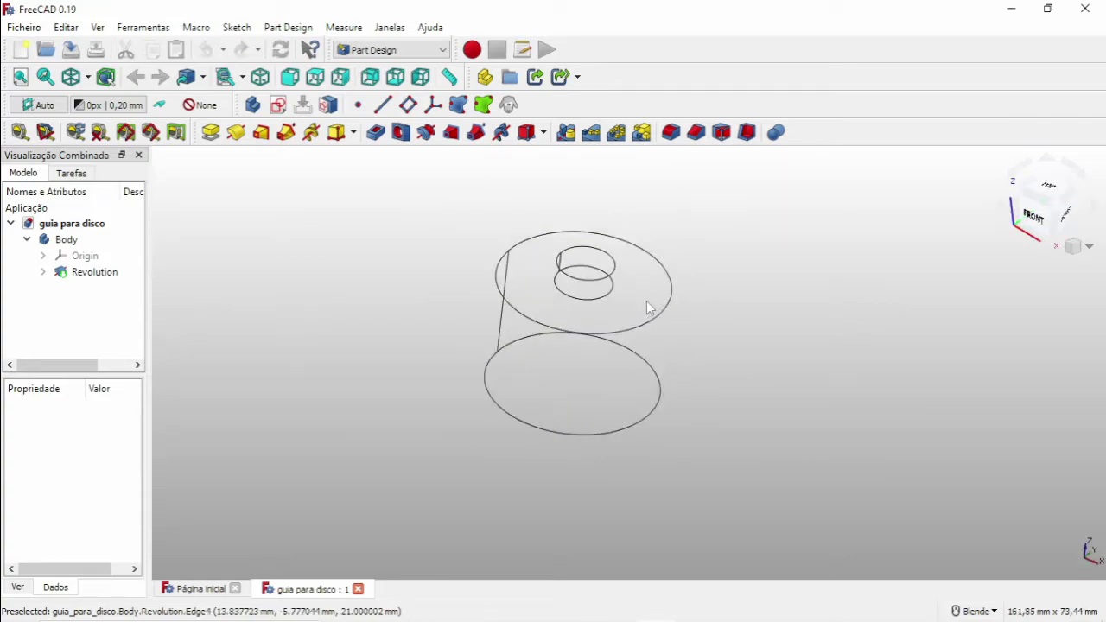
{"action": "middle_click_drag", "start_coordinate": [550, 310], "coordinate": [591, 338], "text": "shift"}
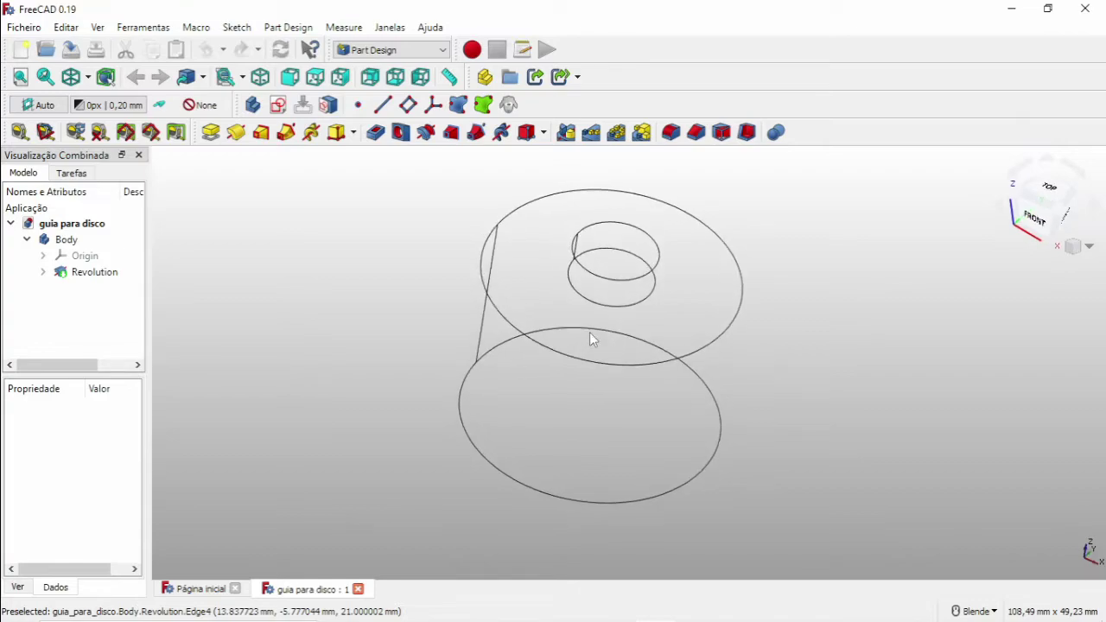
Change the draw style to hidden line (Linha oculta) and inspect the meshed faces up close
{"action": "left_click", "coordinate": [86, 78]}
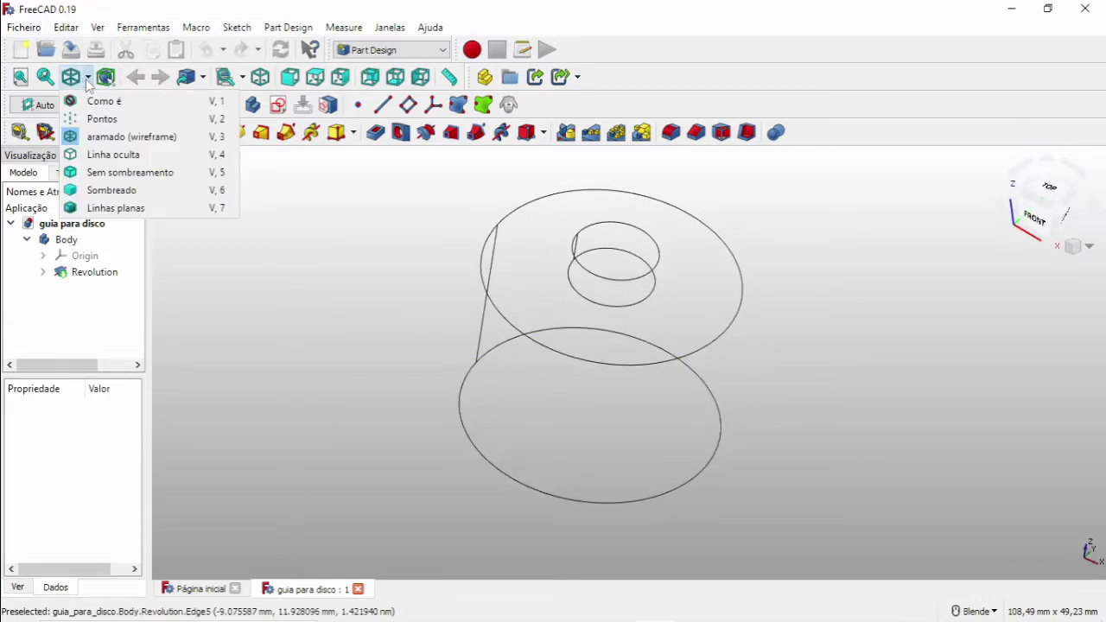
{"action": "left_click", "coordinate": [126, 153]}
{"action": "scroll", "coordinate": [424, 291], "scroll_direction": "down", "scroll_amount": 3}
{"action": "scroll", "coordinate": [435, 291], "scroll_direction": "up", "scroll_amount": 8}
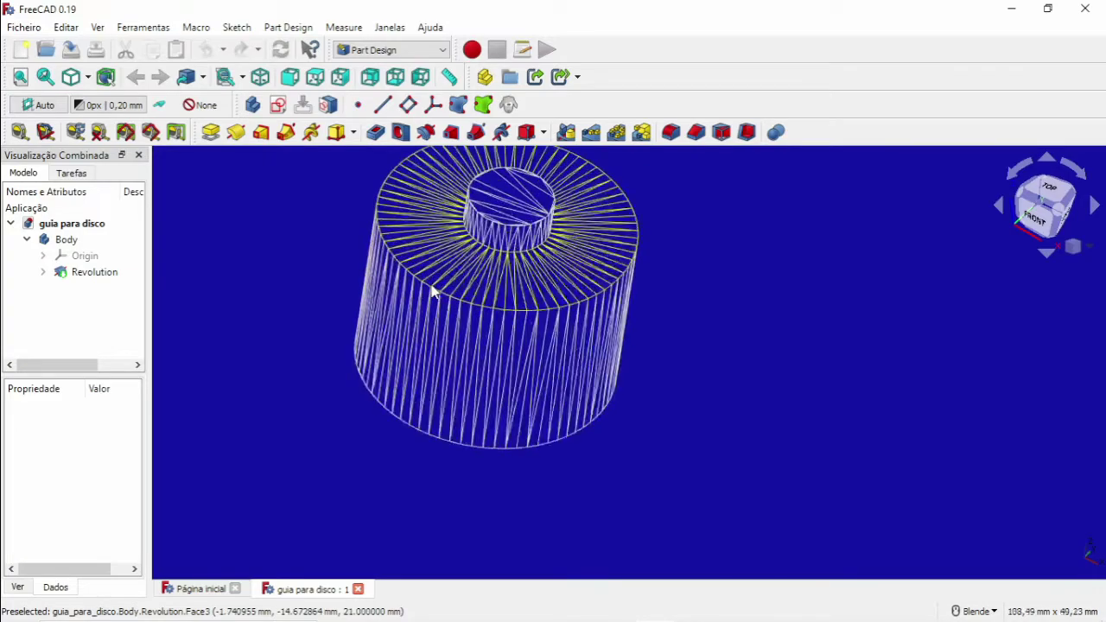
Select the ring-shaped upper face and examine the triangulated mesh of that face and the central boss at several zoom levels
{"action": "left_click", "coordinate": [437, 274]}
{"action": "scroll", "coordinate": [441, 284], "scroll_direction": "down", "scroll_amount": 4}
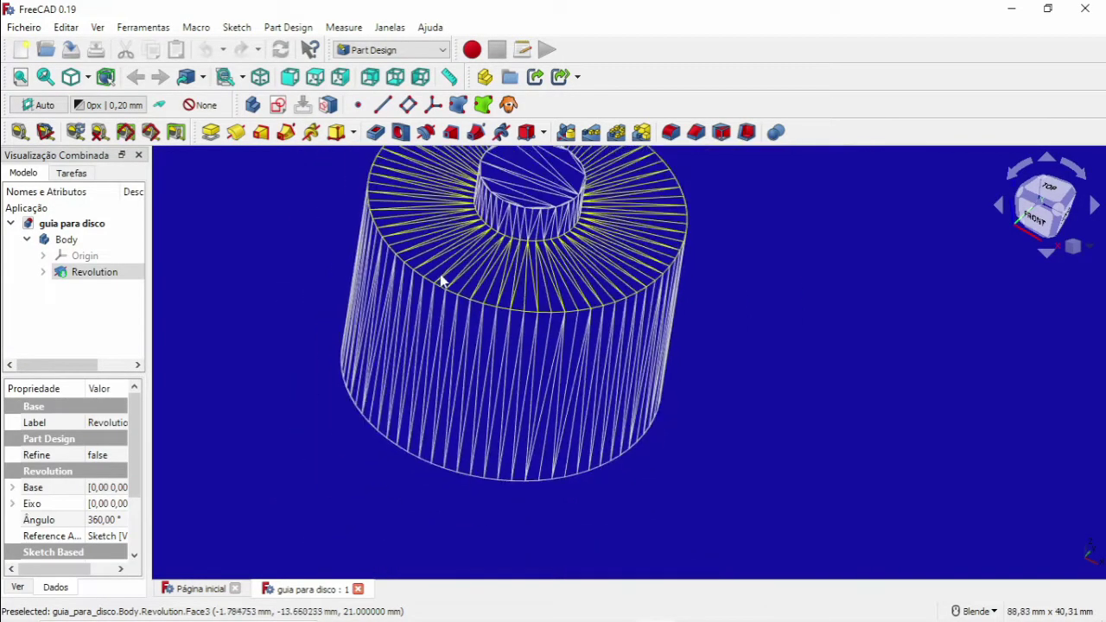
{"action": "scroll", "coordinate": [461, 274], "scroll_direction": "up", "scroll_amount": 5}
{"action": "scroll", "coordinate": [489, 279], "scroll_direction": "down", "scroll_amount": 2}
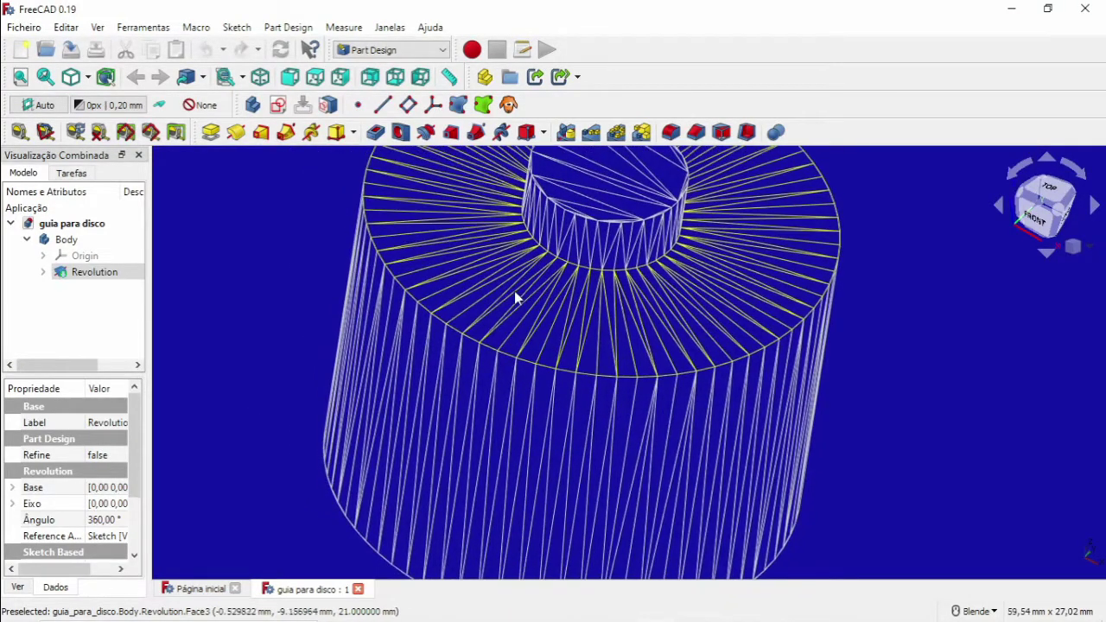
{"action": "scroll", "coordinate": [505, 315], "scroll_direction": "down", "scroll_amount": 2}
{"action": "scroll", "coordinate": [478, 435], "scroll_direction": "up", "scroll_amount": 3}
{"action": "scroll", "coordinate": [500, 315], "scroll_direction": "down", "scroll_amount": 1}
{"action": "scroll", "coordinate": [582, 326], "scroll_direction": "down", "scroll_amount": 2}
{"action": "middle_click_drag", "start_coordinate": [586, 345], "coordinate": [593, 316]}
{"action": "scroll", "coordinate": [605, 255], "scroll_direction": "up", "scroll_amount": 5}
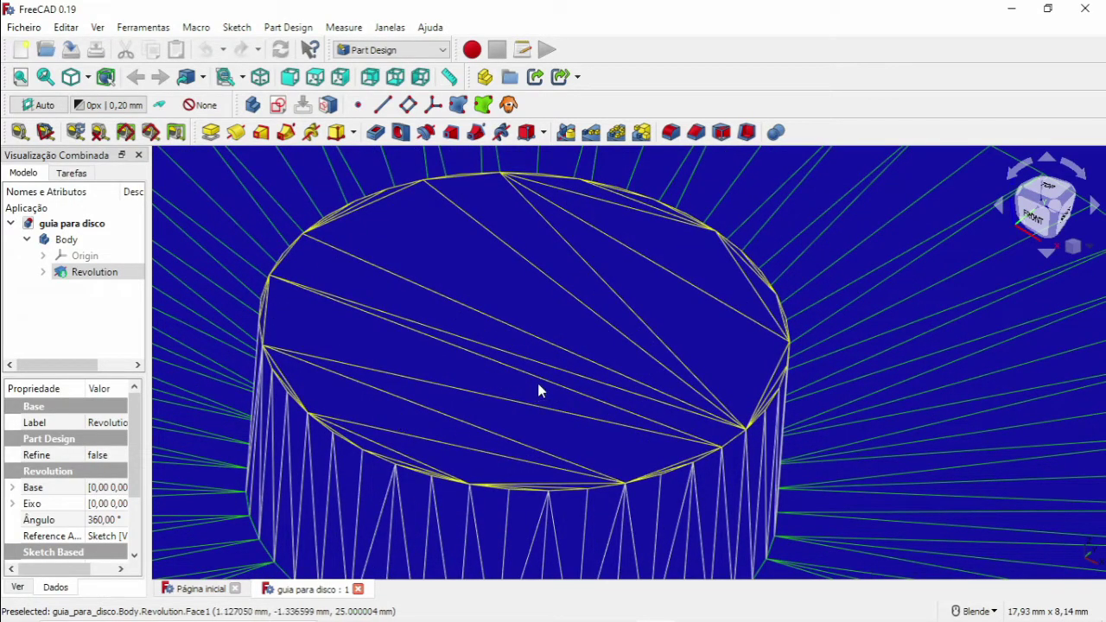
{"action": "scroll", "coordinate": [538, 391], "scroll_direction": "down", "scroll_amount": 5}
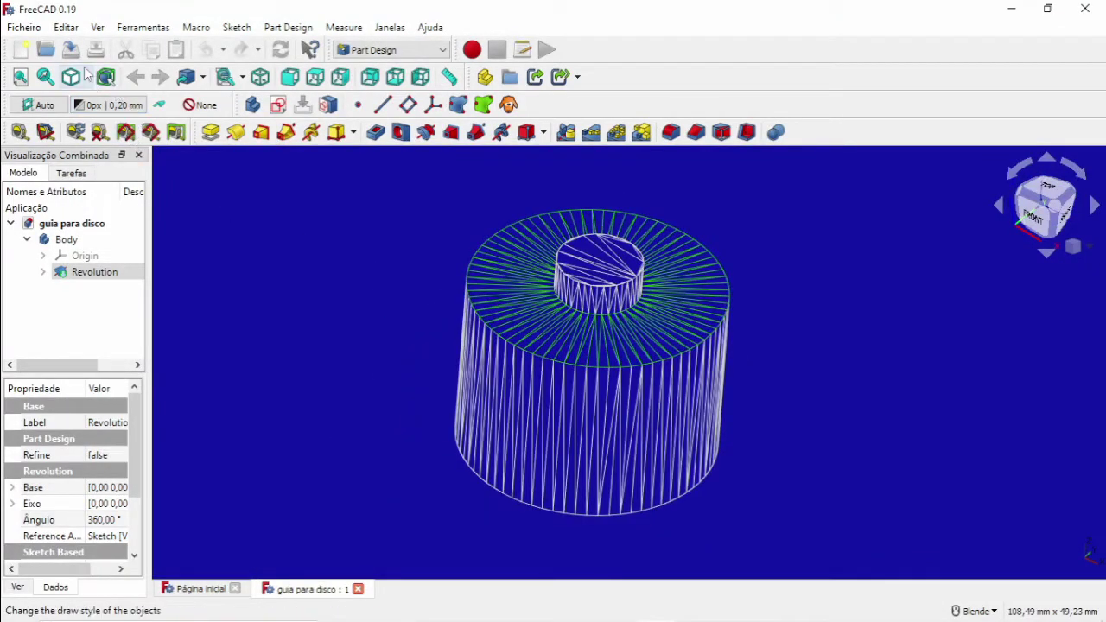
Display the part in the no-shading (Sem sombreamento) draw style, deselect the face, and view the part from different angles
{"action": "left_click", "coordinate": [89, 78]}
{"action": "left_click", "coordinate": [95, 190]}
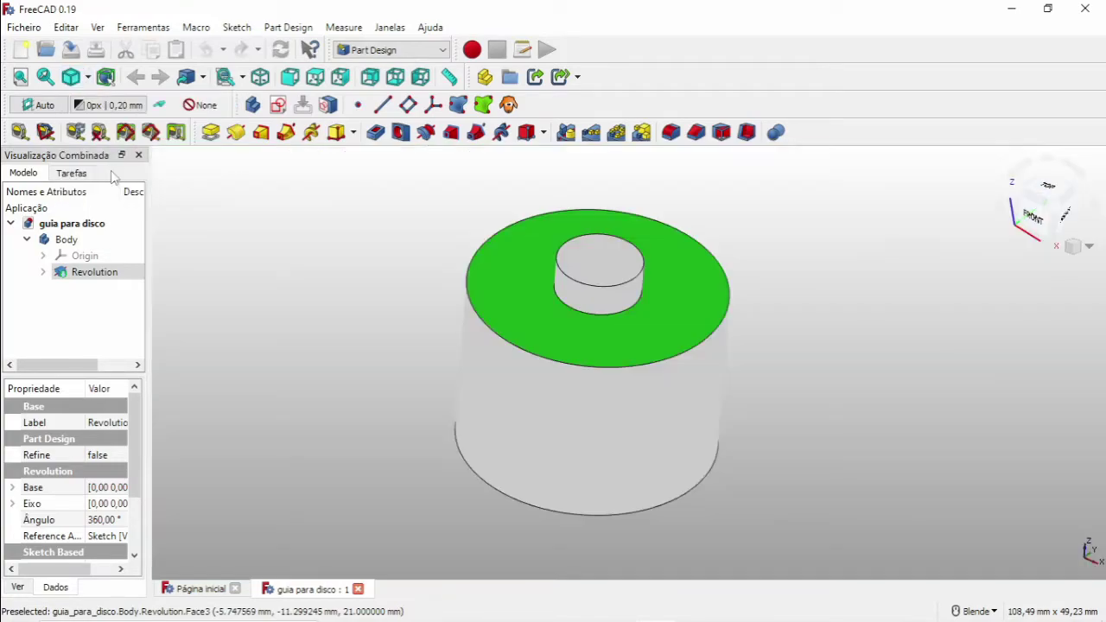
{"action": "left_click", "coordinate": [350, 291]}
{"action": "scroll", "coordinate": [361, 309], "scroll_direction": "down", "scroll_amount": 3}
{"action": "scroll", "coordinate": [371, 320], "scroll_direction": "up", "scroll_amount": 2}
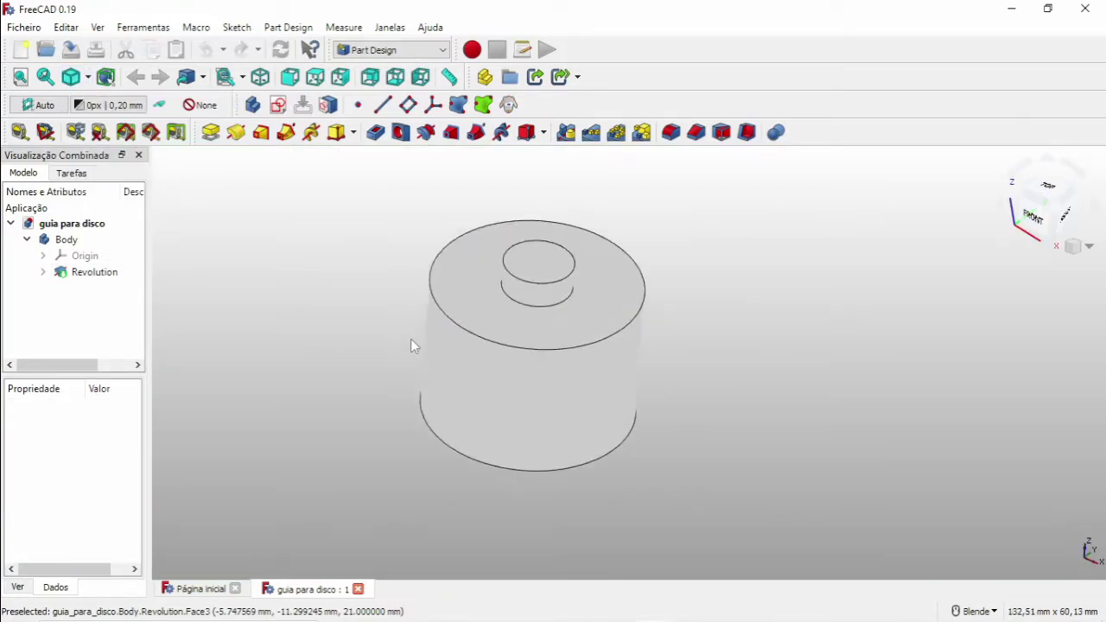
{"action": "middle_click_drag", "start_coordinate": [385, 343], "coordinate": [479, 271]}
{"action": "middle_click_drag", "start_coordinate": [524, 353], "coordinate": [636, 300]}
{"action": "mouse_move", "coordinate": [478, 408]}
{"action": "middle_mouse_down"}
{"action": "mouse_move", "coordinate": [522, 357]}
{"action": "mouse_move", "coordinate": [482, 424]}
{"action": "mouse_move", "coordinate": [596, 331]}
{"action": "mouse_move", "coordinate": [604, 337]}
{"action": "middle_mouse_up"}
Change the draw style to shaded (Sombreado) and examine the part's surfaces up close
{"action": "left_click", "coordinate": [88, 76]}
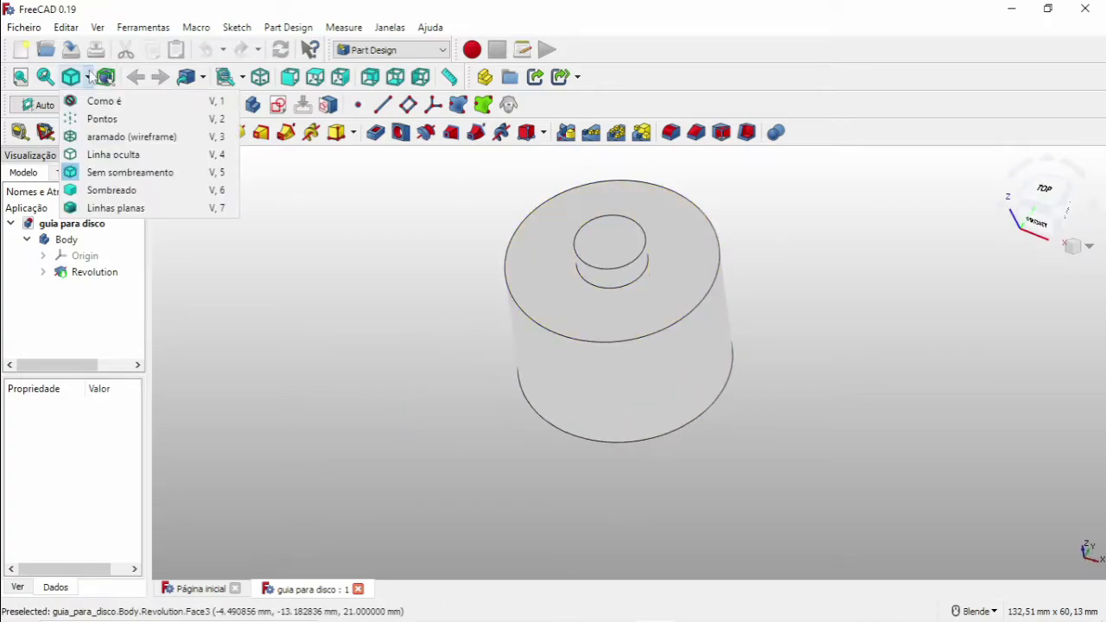
{"action": "left_click", "coordinate": [111, 191]}
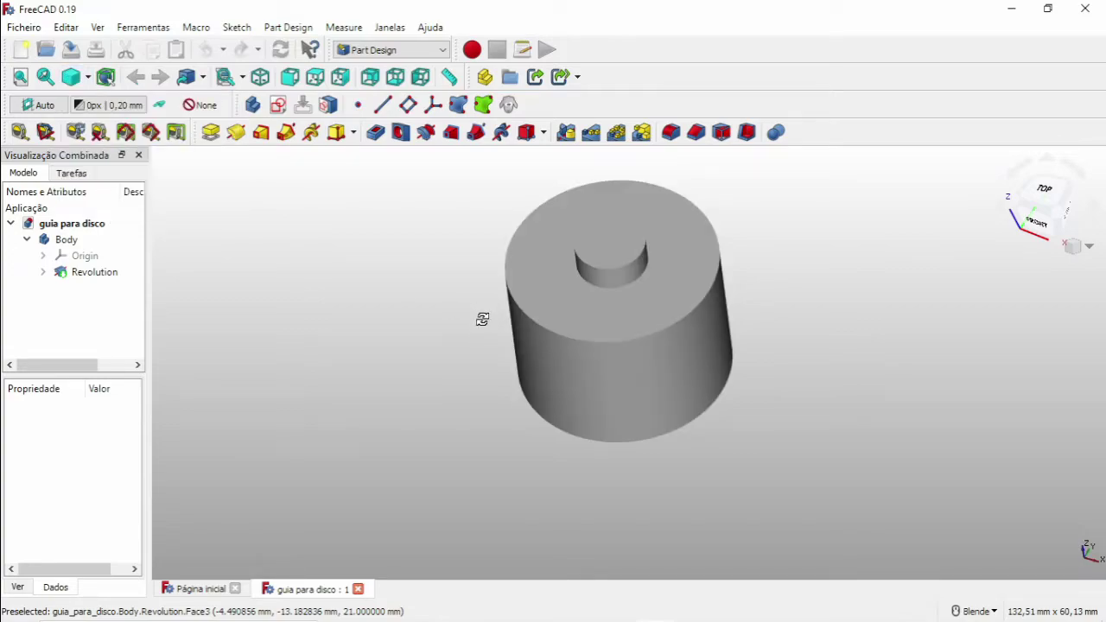
{"action": "middle_click_drag", "start_coordinate": [483, 319], "coordinate": [519, 302]}
{"action": "scroll", "coordinate": [709, 346], "scroll_direction": "up", "scroll_amount": 3}
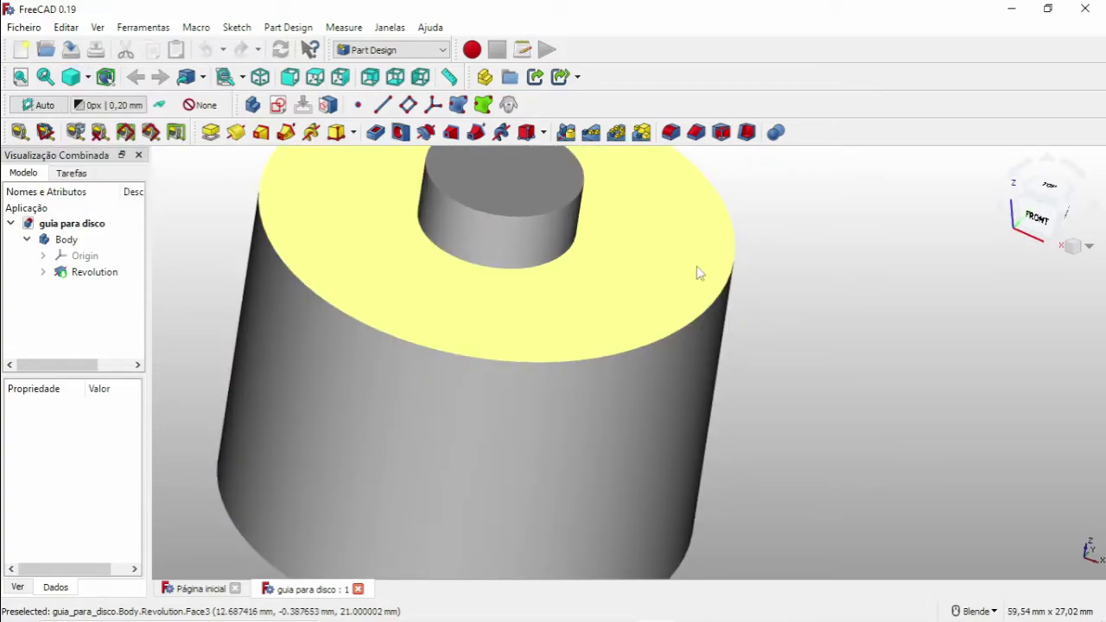
{"action": "scroll", "coordinate": [489, 220], "scroll_direction": "down", "scroll_amount": 5}
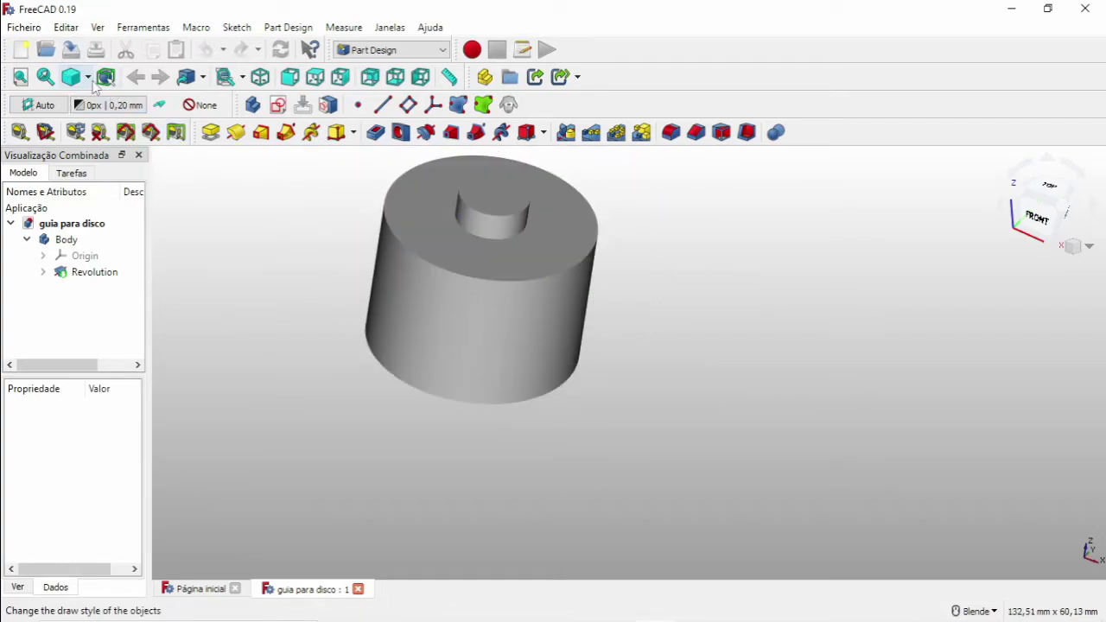
Change the draw style to flat lines (Linhas planas) and view the shaded part with its edges from another angle
{"action": "left_click", "coordinate": [90, 77]}
{"action": "left_click", "coordinate": [114, 207]}
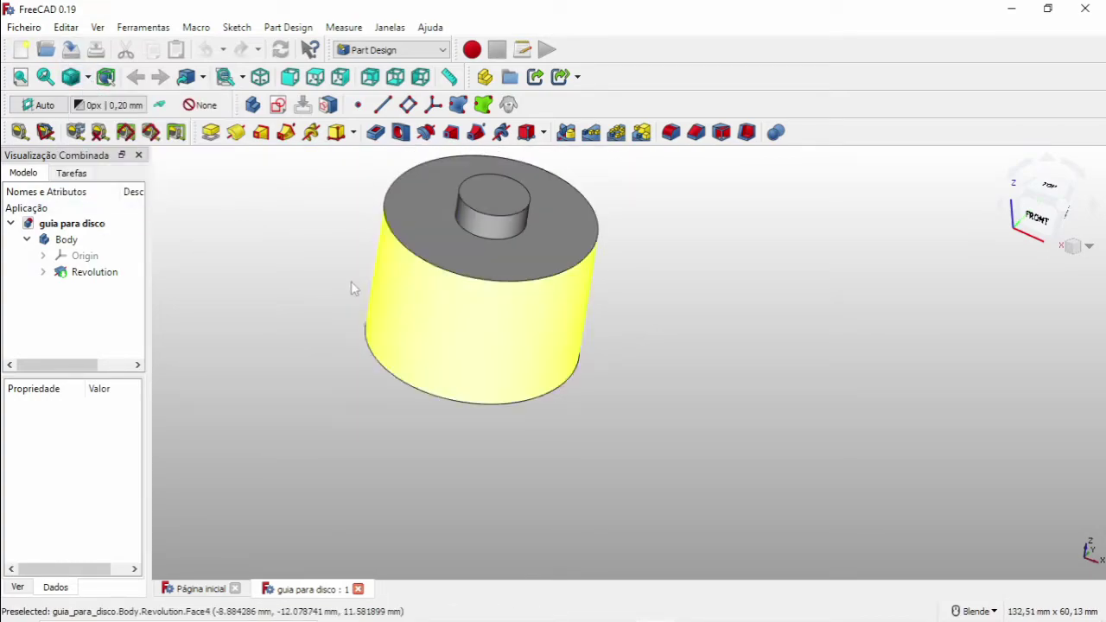
{"action": "middle_click_drag", "start_coordinate": [294, 262], "coordinate": [426, 317]}
{"action": "middle_click_drag", "start_coordinate": [563, 267], "coordinate": [592, 318]}
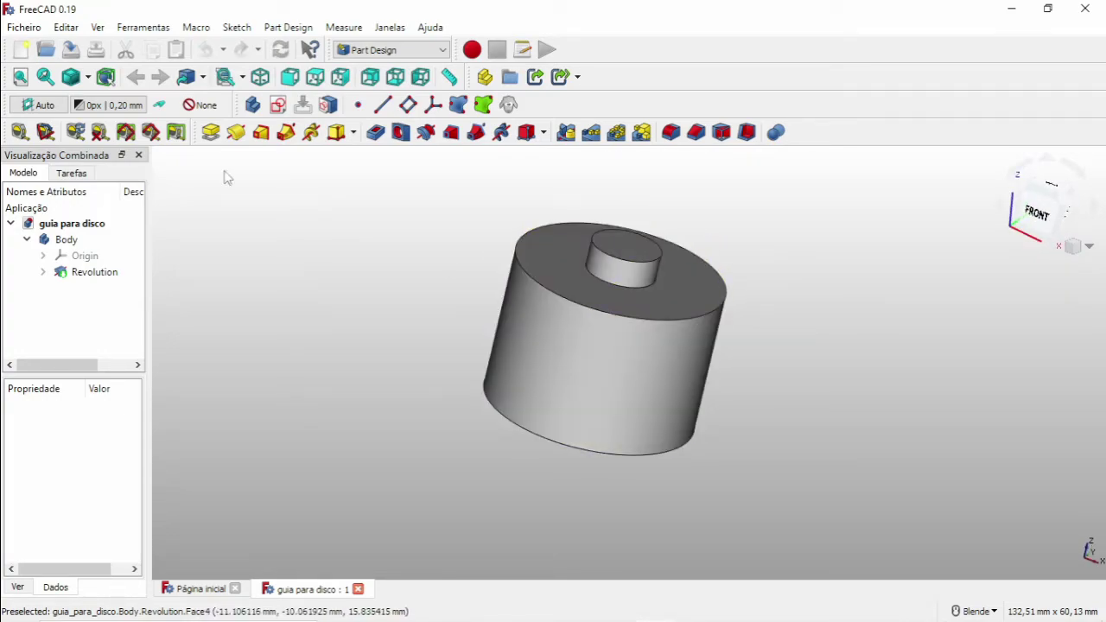
Return the draw style to as is (Como é) and check the part's appearance from a few angles
{"action": "left_click", "coordinate": [89, 78]}
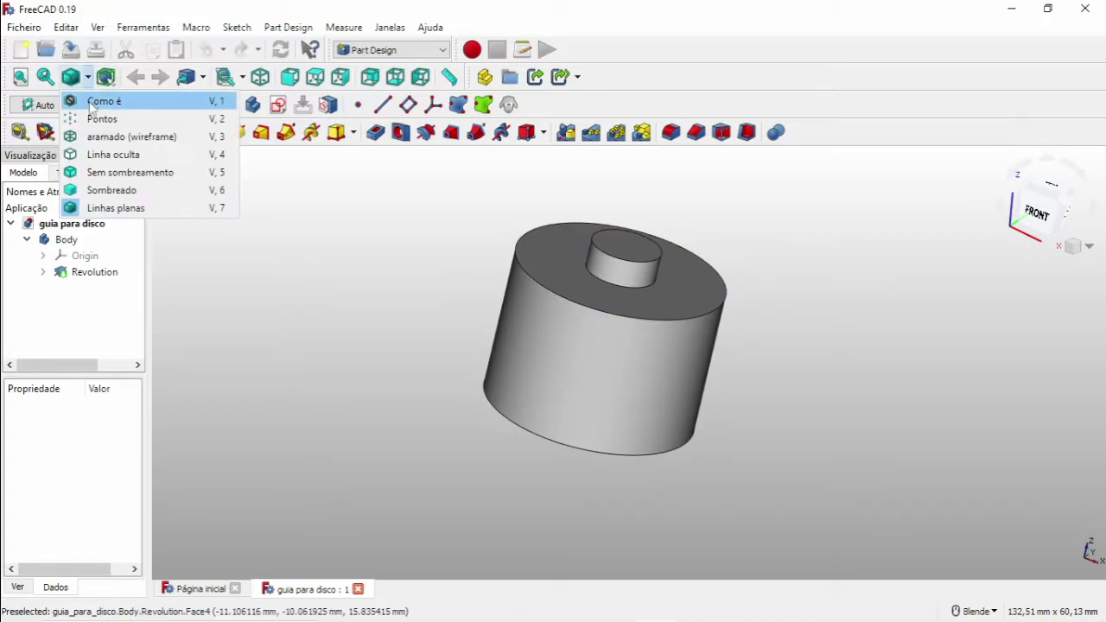
{"action": "left_click", "coordinate": [97, 99]}
{"action": "left_click", "coordinate": [88, 78]}
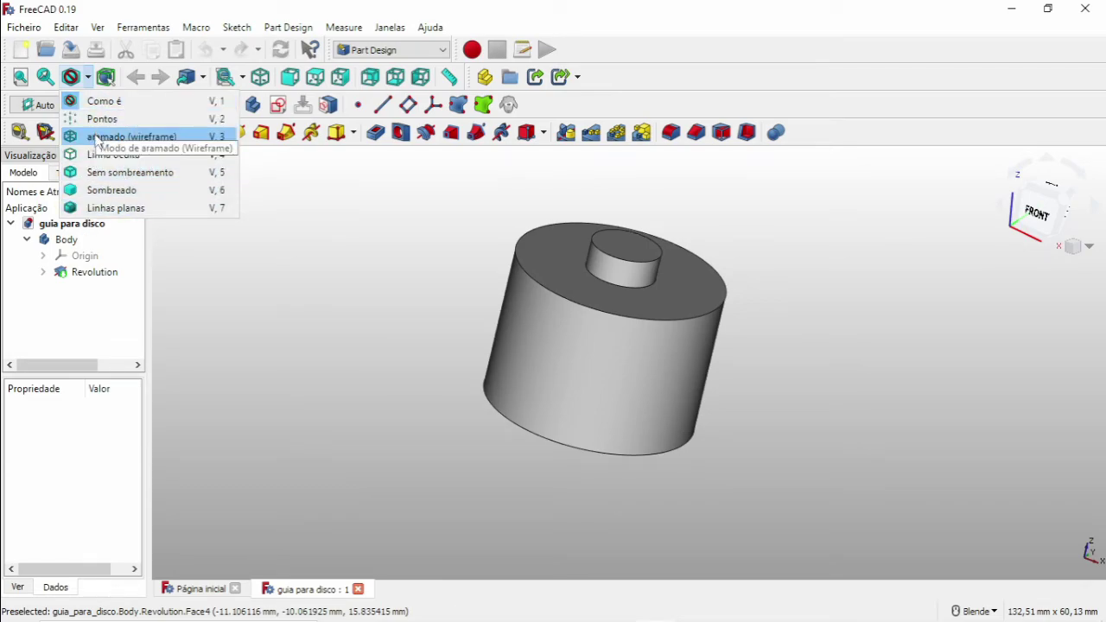
{"action": "left_click", "coordinate": [339, 220]}
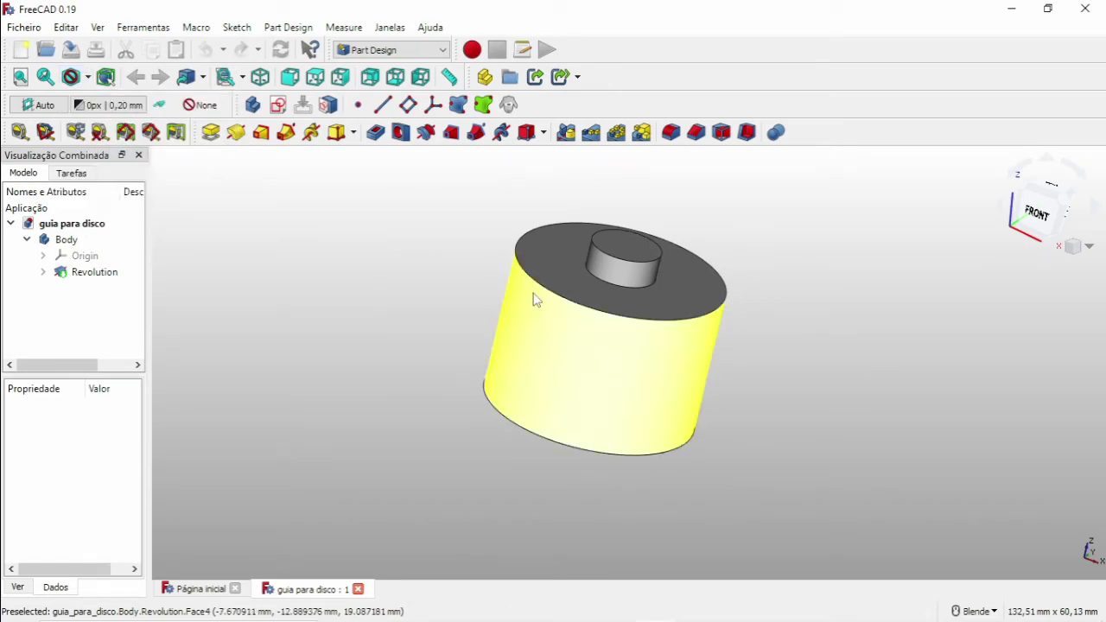
{"action": "middle_click_drag", "start_coordinate": [580, 288], "coordinate": [605, 286], "text": "shift"}
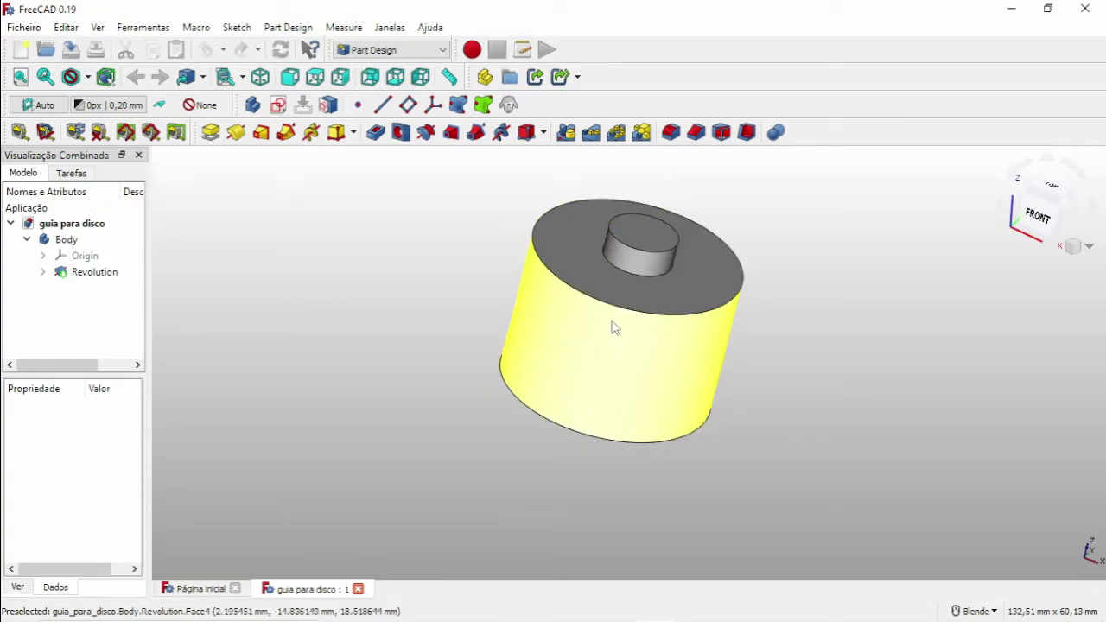
{"action": "scroll", "coordinate": [619, 317], "scroll_direction": "up", "scroll_amount": 3}
{"action": "middle_click_drag", "start_coordinate": [649, 328], "coordinate": [717, 338]}
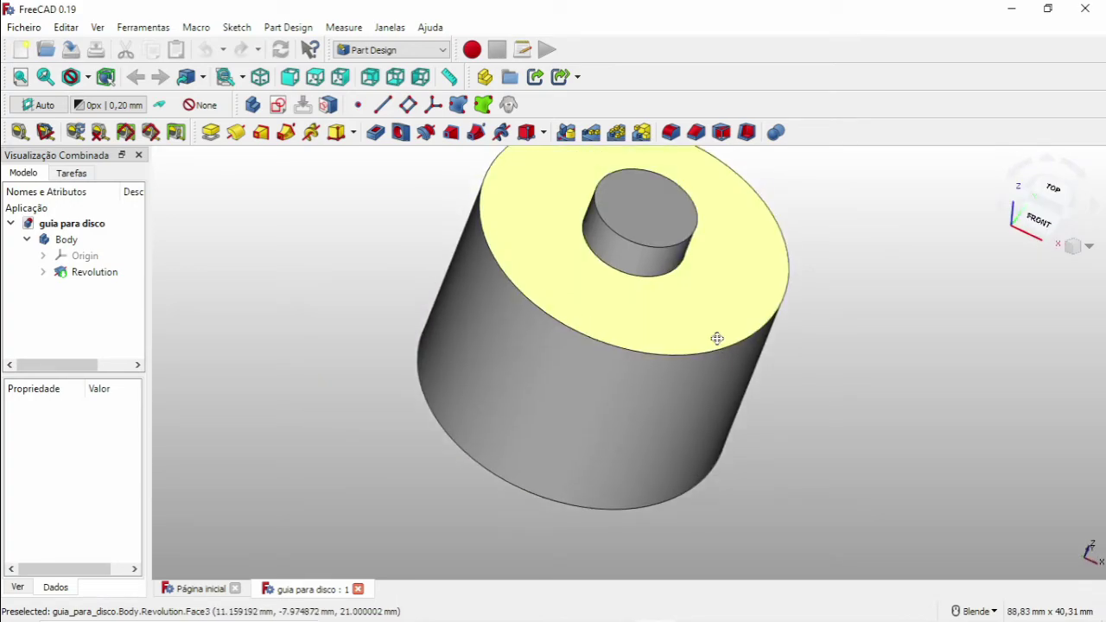
Set the isometric view from the navigation cube options, rotate the part away, and restore the isometric view twice
{"action": "left_click", "coordinate": [1090, 246]}
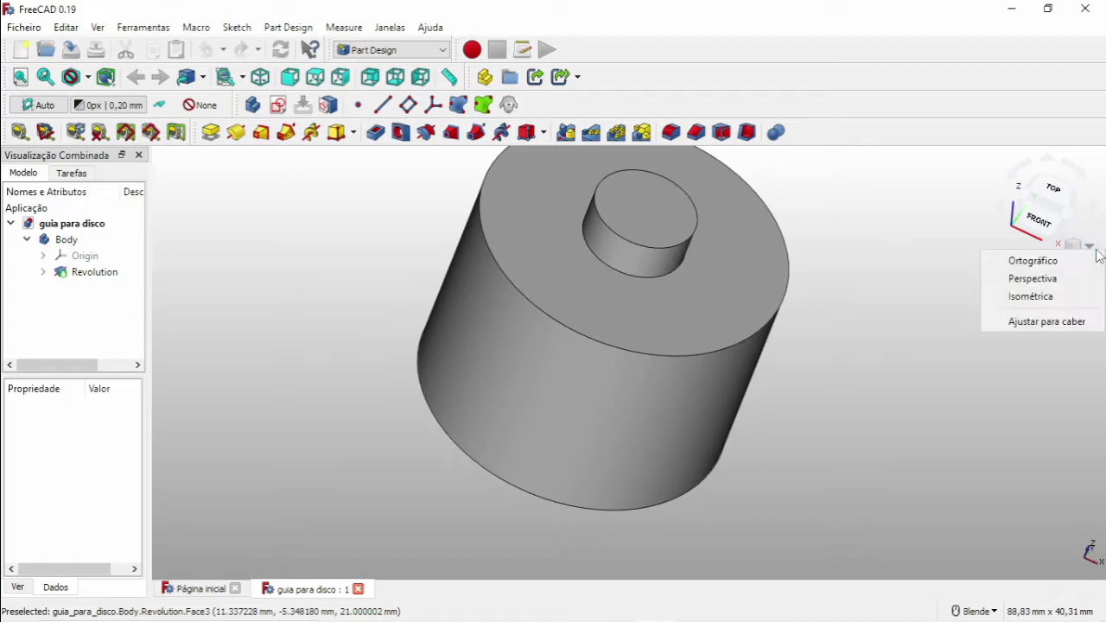
{"action": "left_click", "coordinate": [1038, 297]}
{"action": "middle_click_drag", "start_coordinate": [674, 363], "coordinate": [842, 386]}
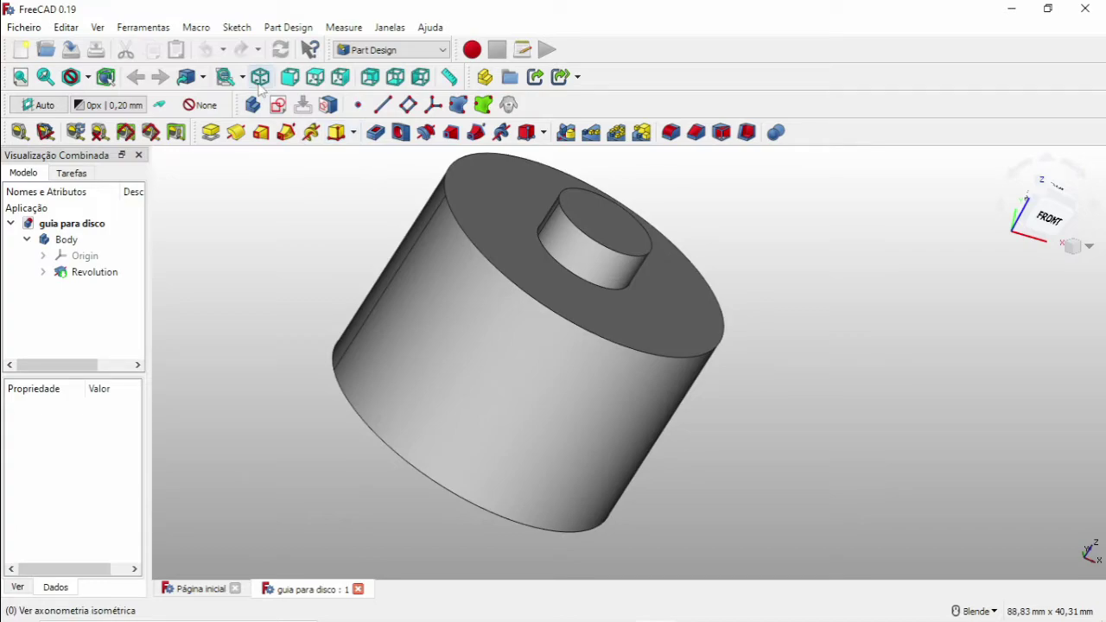
{"action": "left_click", "coordinate": [260, 80]}
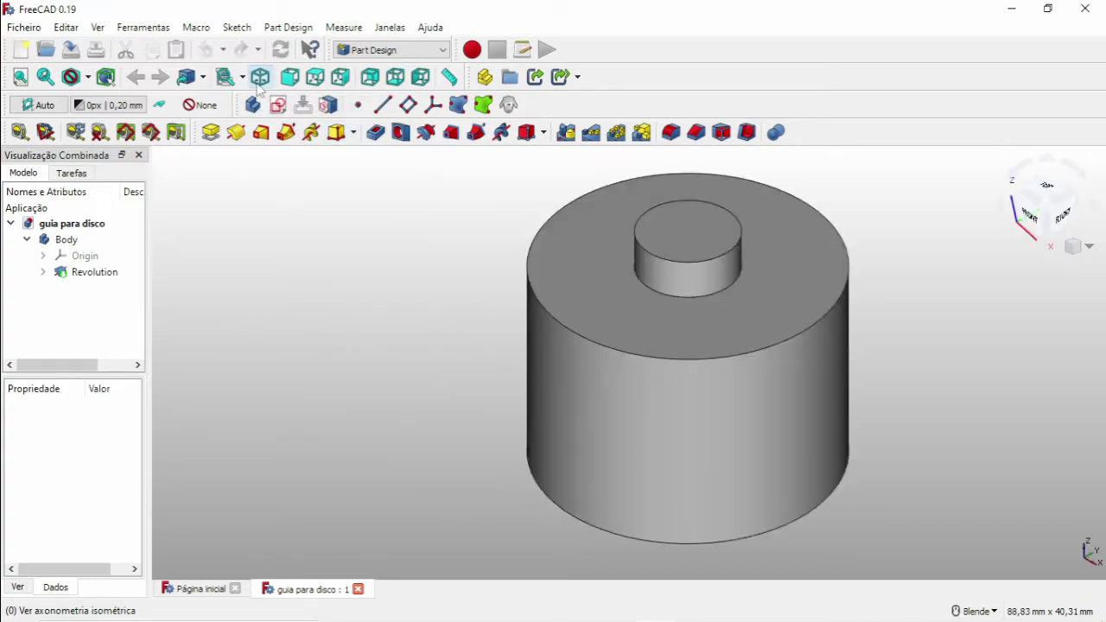
{"action": "middle_click_drag", "start_coordinate": [717, 369], "coordinate": [632, 346]}
{"action": "key", "text": "0"}
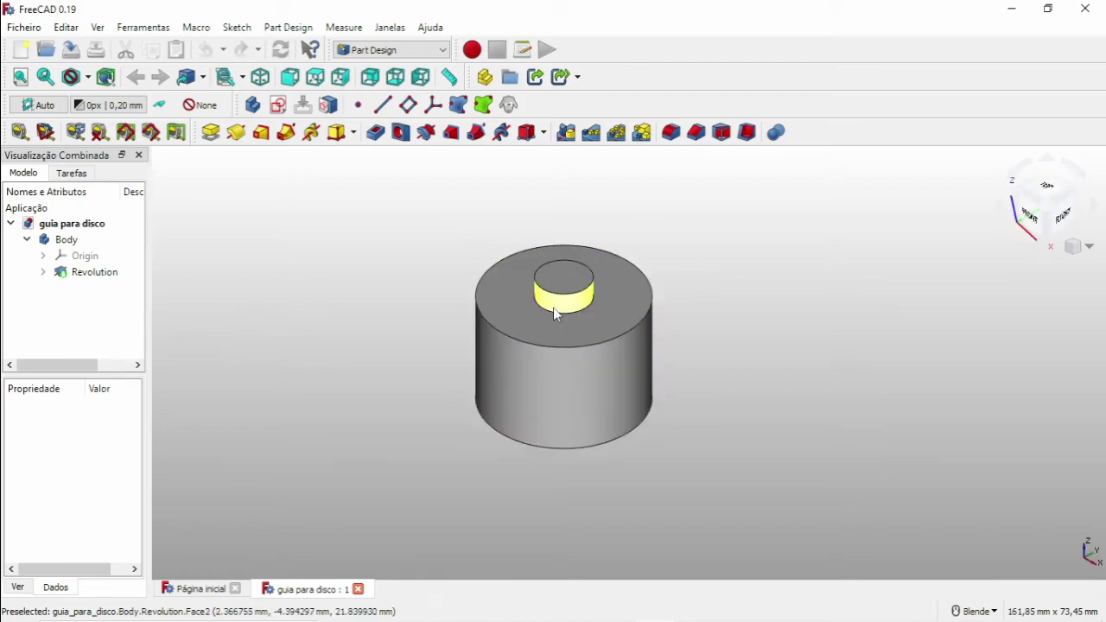
{"action": "scroll", "coordinate": [553, 307], "scroll_direction": "up", "scroll_amount": 5}
{"action": "scroll", "coordinate": [539, 309], "scroll_direction": "down", "scroll_amount": 3}
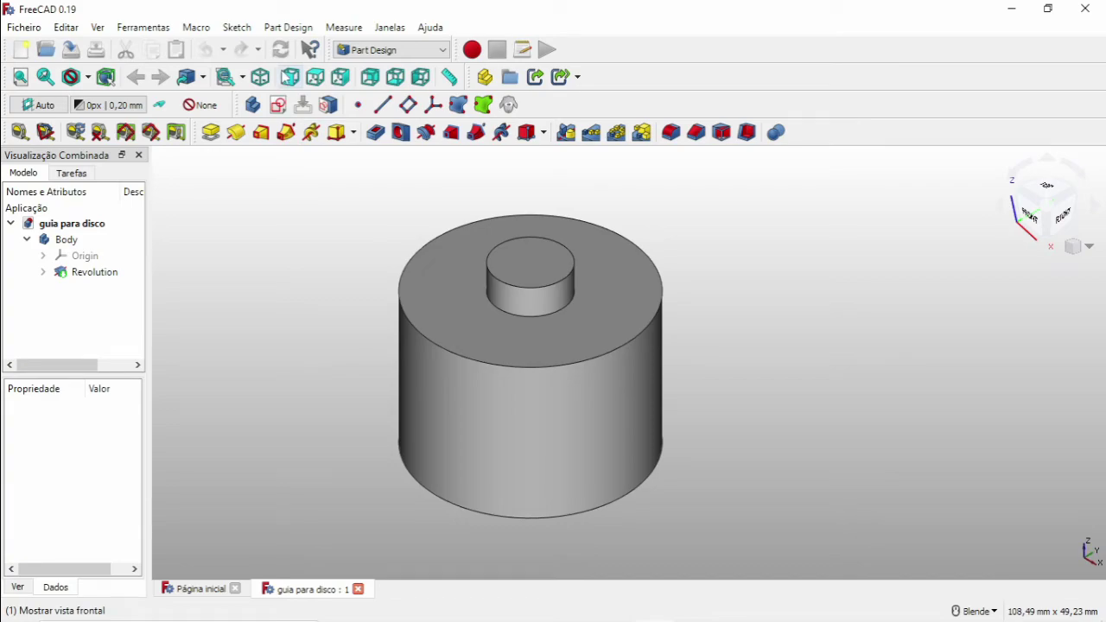
Show the part in the front, top, right, rear, bottom and left standard views in sequence
{"action": "left_click", "coordinate": [288, 80]}
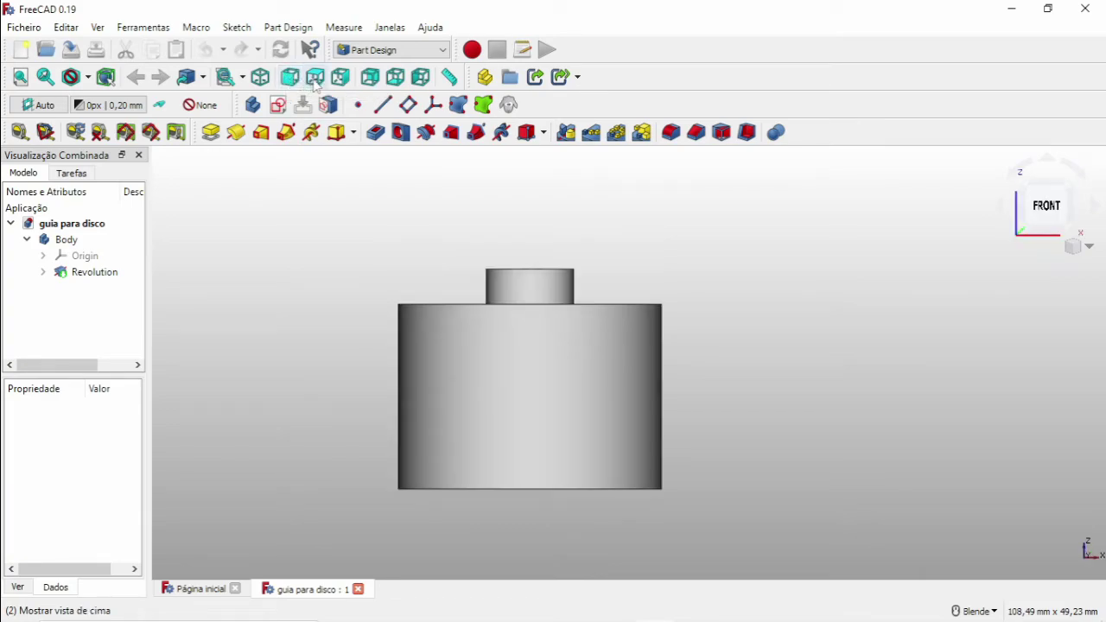
{"action": "left_click", "coordinate": [315, 78]}
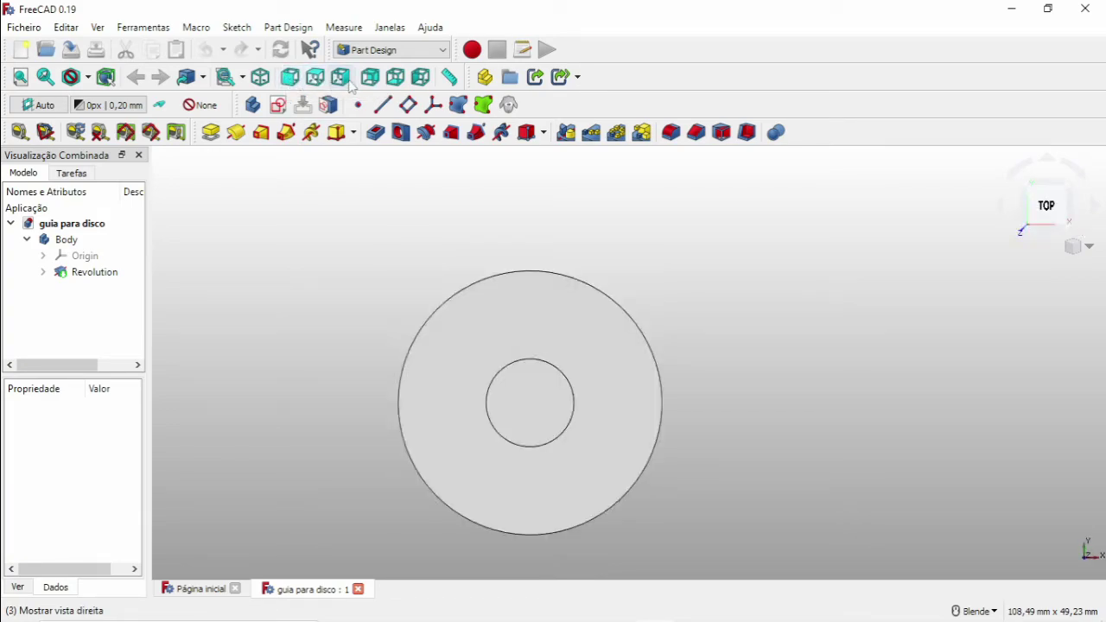
{"action": "left_click", "coordinate": [342, 77]}
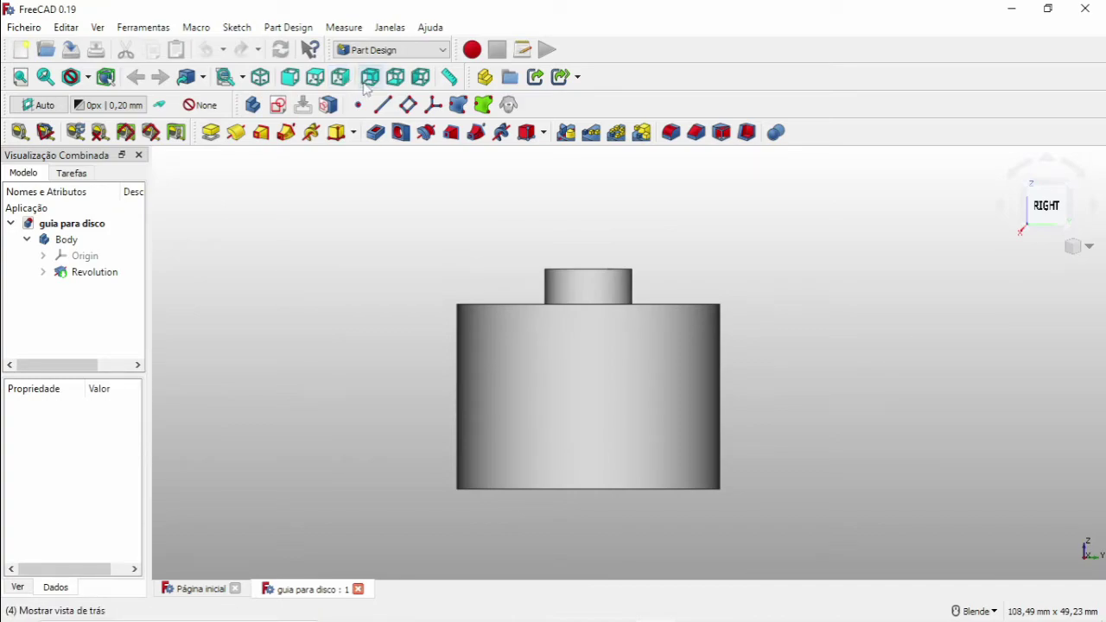
{"action": "left_click", "coordinate": [370, 78]}
{"action": "left_click", "coordinate": [395, 78]}
{"action": "left_click", "coordinate": [421, 78]}
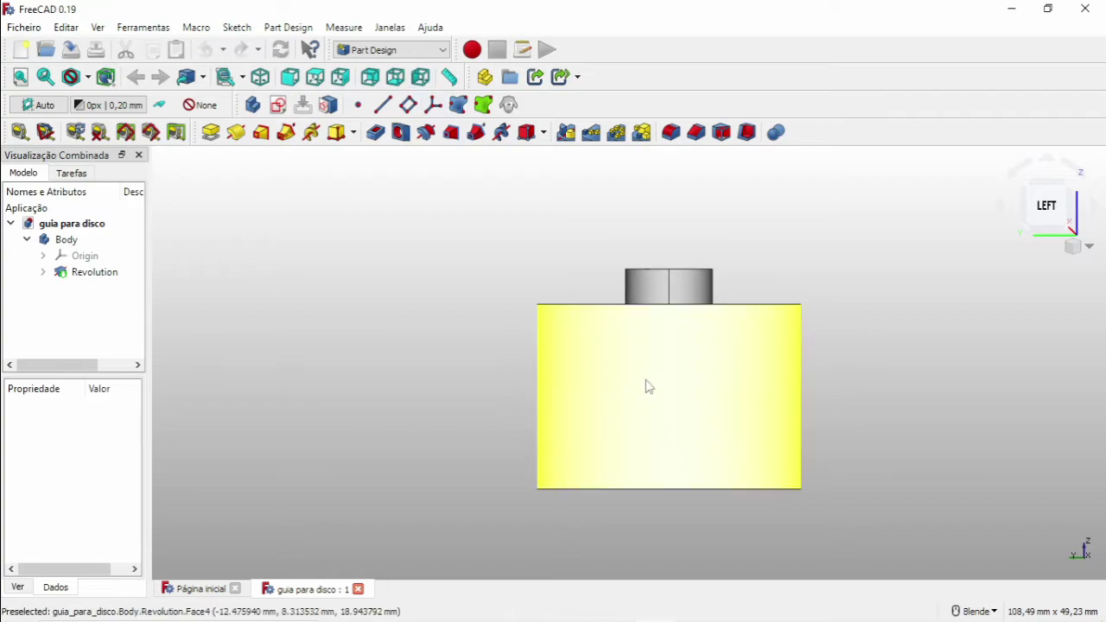
Repeat the front, top, right, rear and bottom standard views, finishing with the part rotated to an oblique angle
{"action": "left_click", "coordinate": [292, 79]}
{"action": "left_click", "coordinate": [315, 78]}
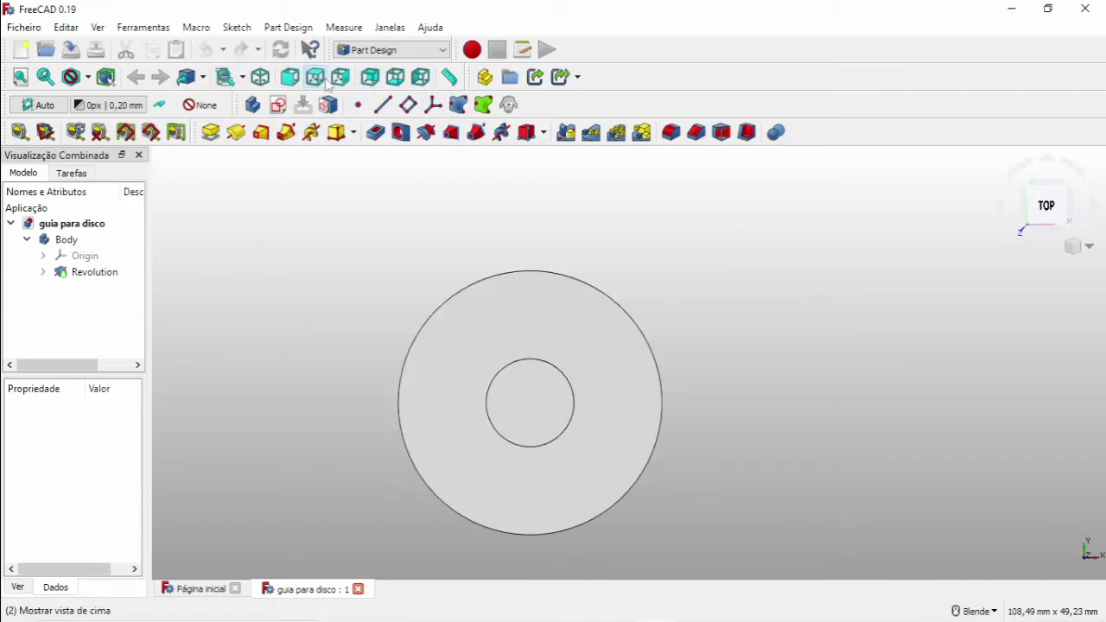
{"action": "left_click", "coordinate": [340, 77]}
{"action": "left_click", "coordinate": [370, 78]}
{"action": "left_click", "coordinate": [395, 78]}
{"action": "mouse_move", "coordinate": [588, 324]}
{"action": "middle_mouse_down"}
{"action": "mouse_move", "coordinate": [610, 264]}
{"action": "mouse_move", "coordinate": [499, 405]}
{"action": "mouse_move", "coordinate": [570, 326]}
{"action": "mouse_move", "coordinate": [388, 489]}
{"action": "mouse_move", "coordinate": [553, 340]}
{"action": "middle_mouse_up"}
{"action": "middle_click_drag", "start_coordinate": [492, 447], "coordinate": [942, 286]}
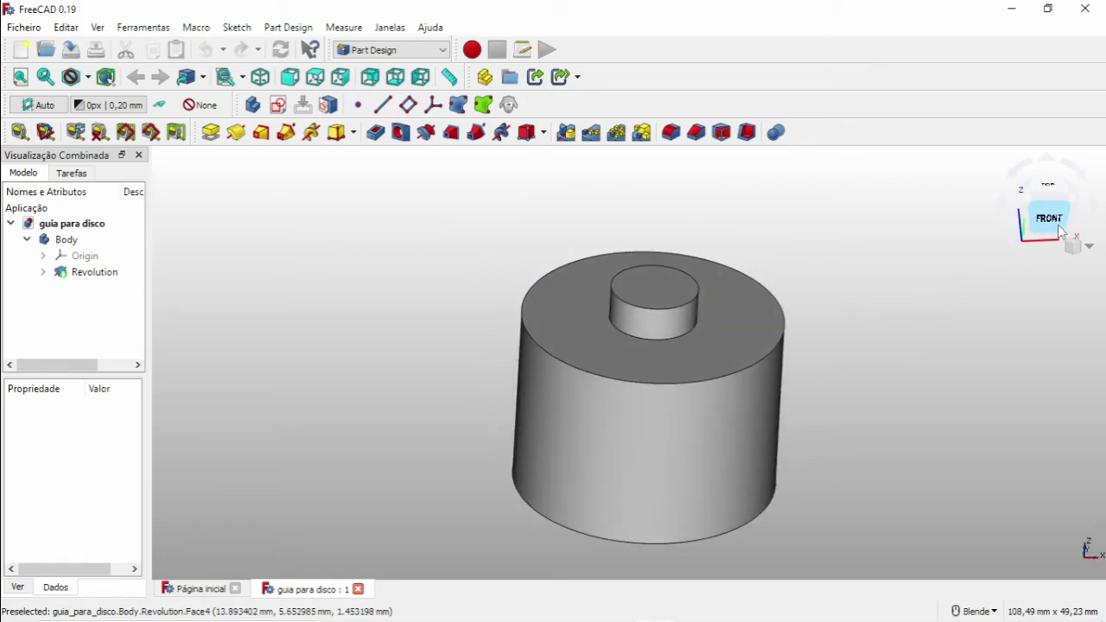
Orient the part to the front with the navigation cube, turn it sideways and upward with the cube's rotation controls, and finish in an oblique view
{"action": "left_click", "coordinate": [1061, 227]}
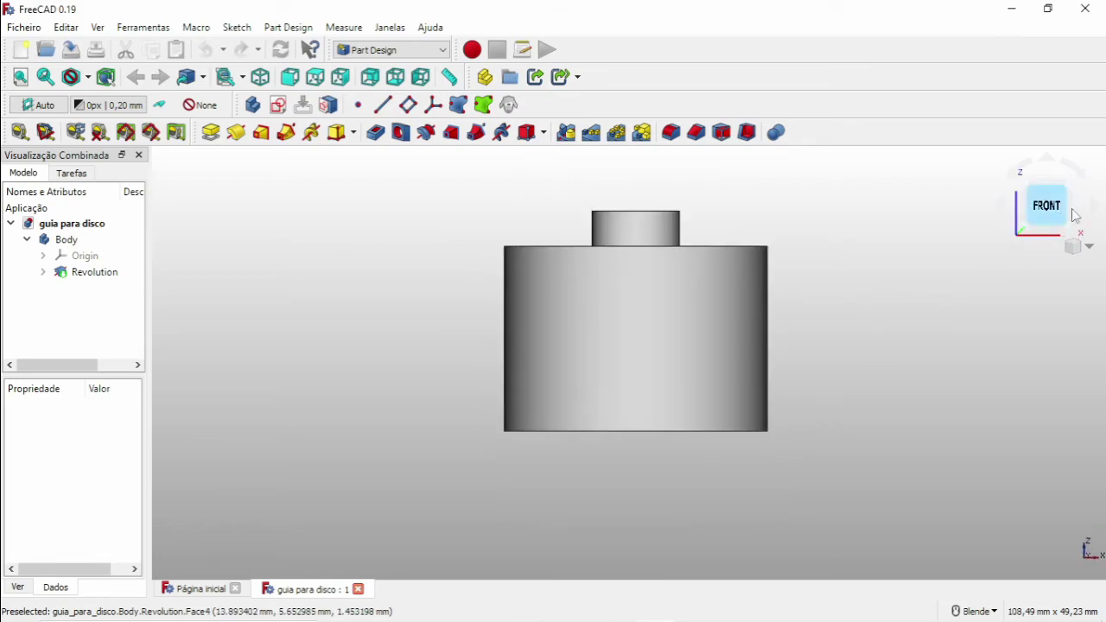
{"action": "left_click", "coordinate": [1096, 212]}
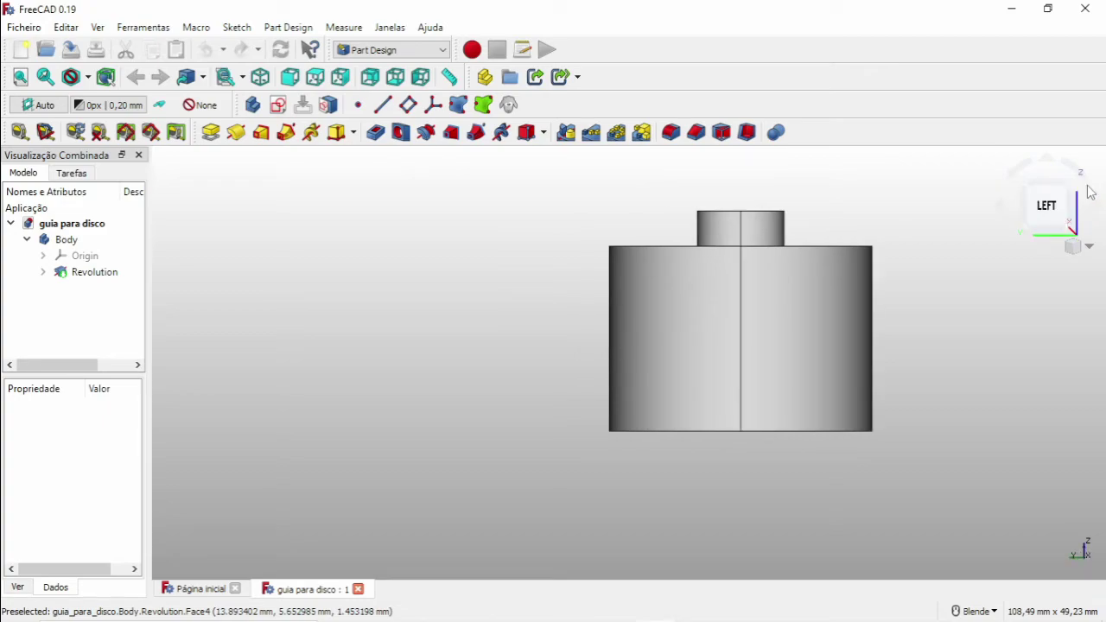
{"action": "left_click", "coordinate": [1045, 163]}
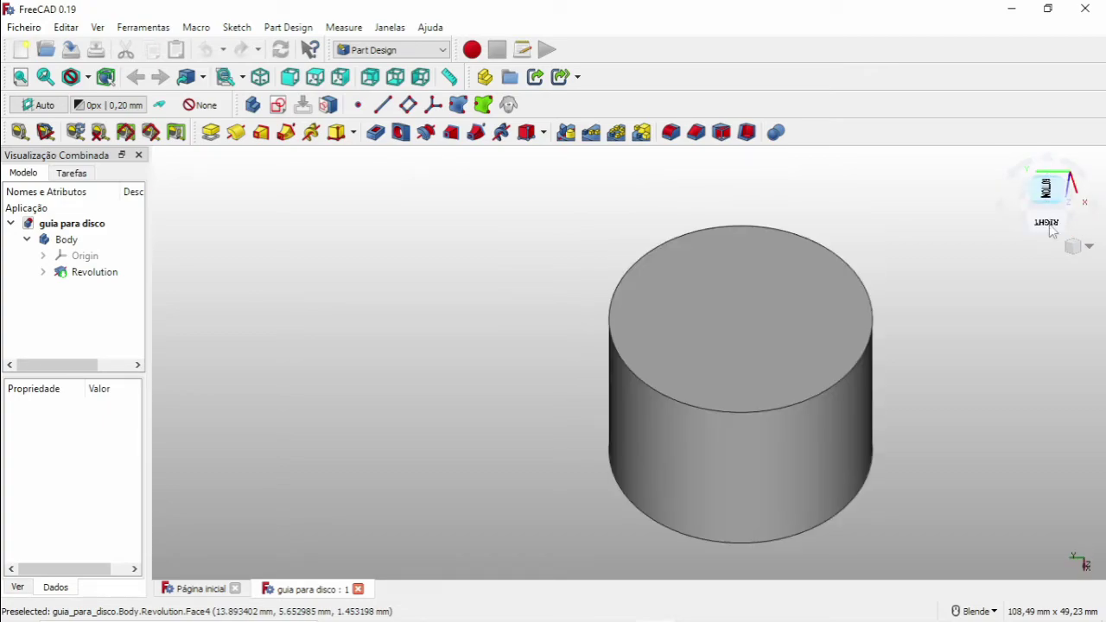
{"action": "left_click", "coordinate": [1001, 211]}
{"action": "middle_click_drag", "start_coordinate": [876, 309], "coordinate": [663, 231]}
{"action": "middle_click_drag", "start_coordinate": [610, 386], "coordinate": [662, 259], "text": "shift"}
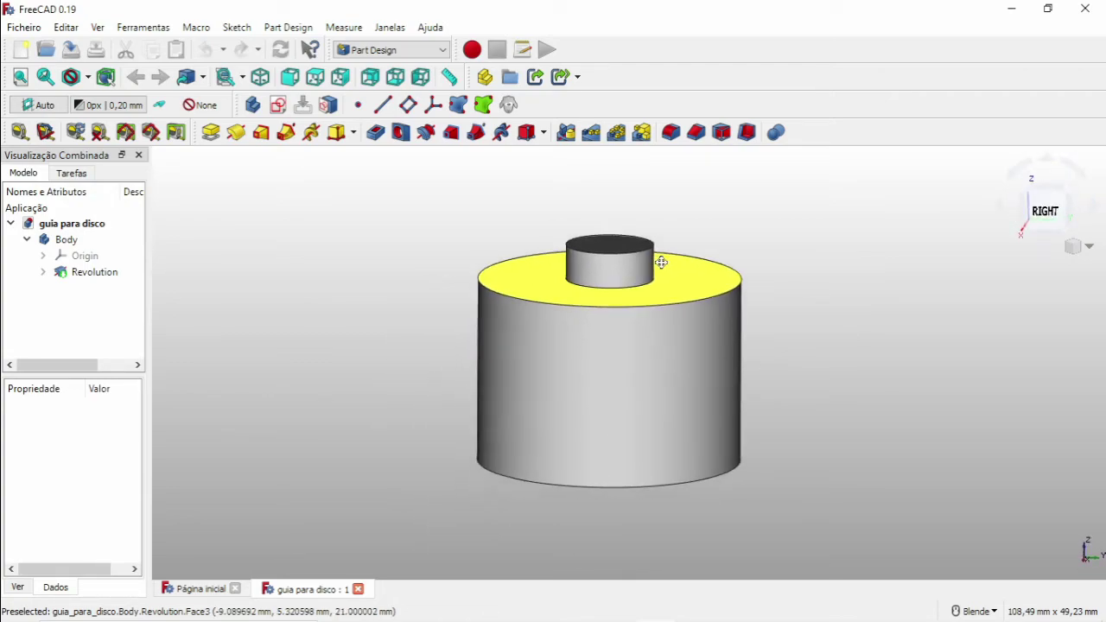
{"action": "scroll", "coordinate": [661, 276], "scroll_direction": "down", "scroll_amount": 2}
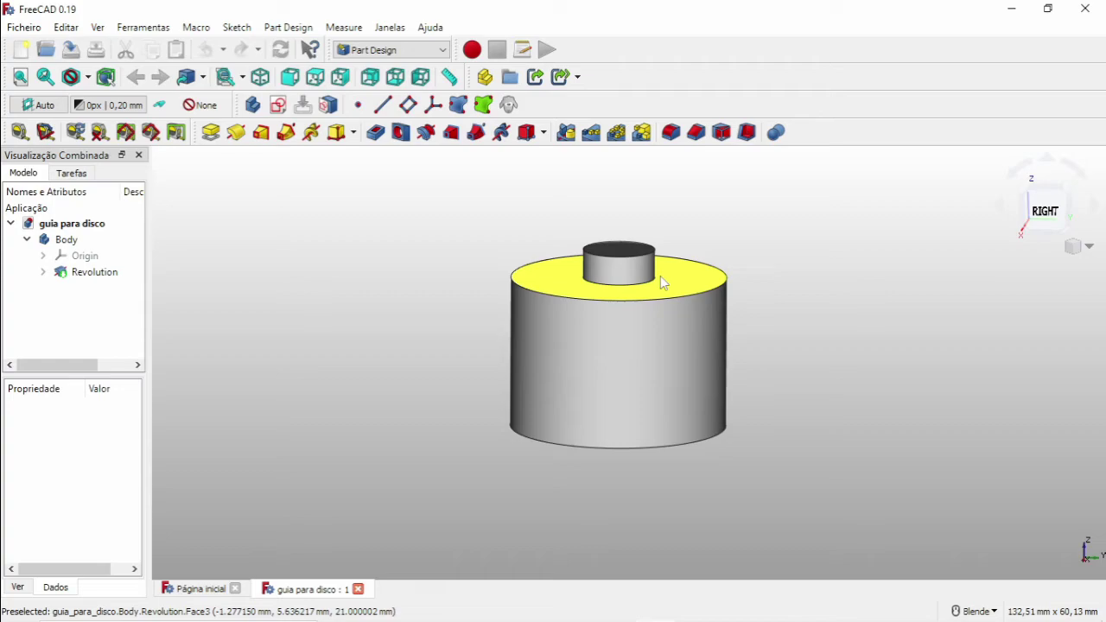
{"action": "middle_click_drag", "start_coordinate": [660, 277], "coordinate": [641, 420]}
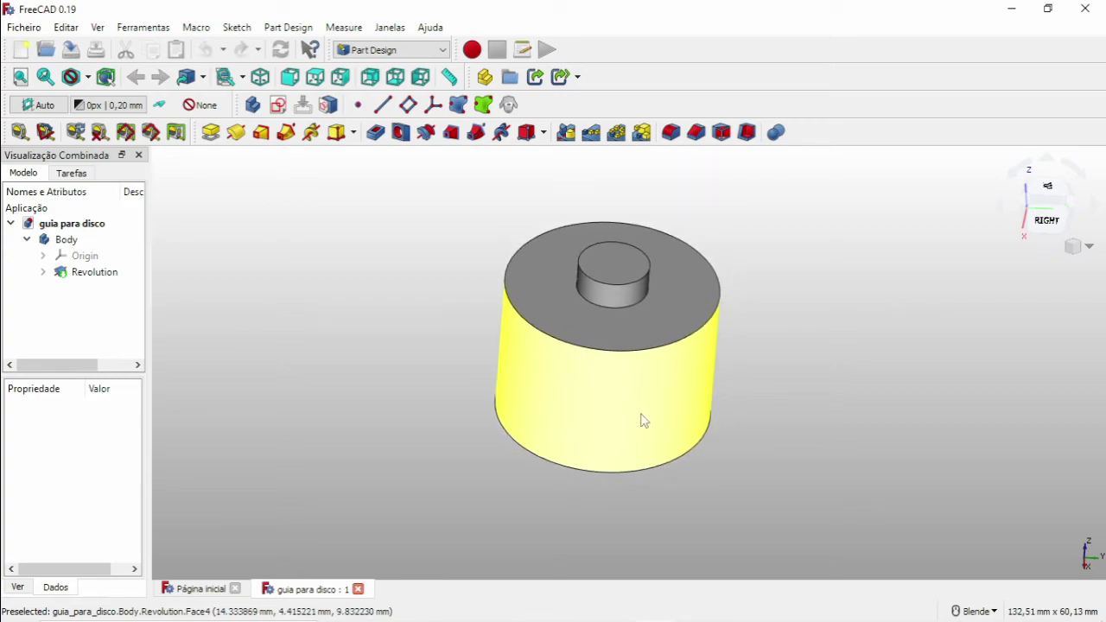